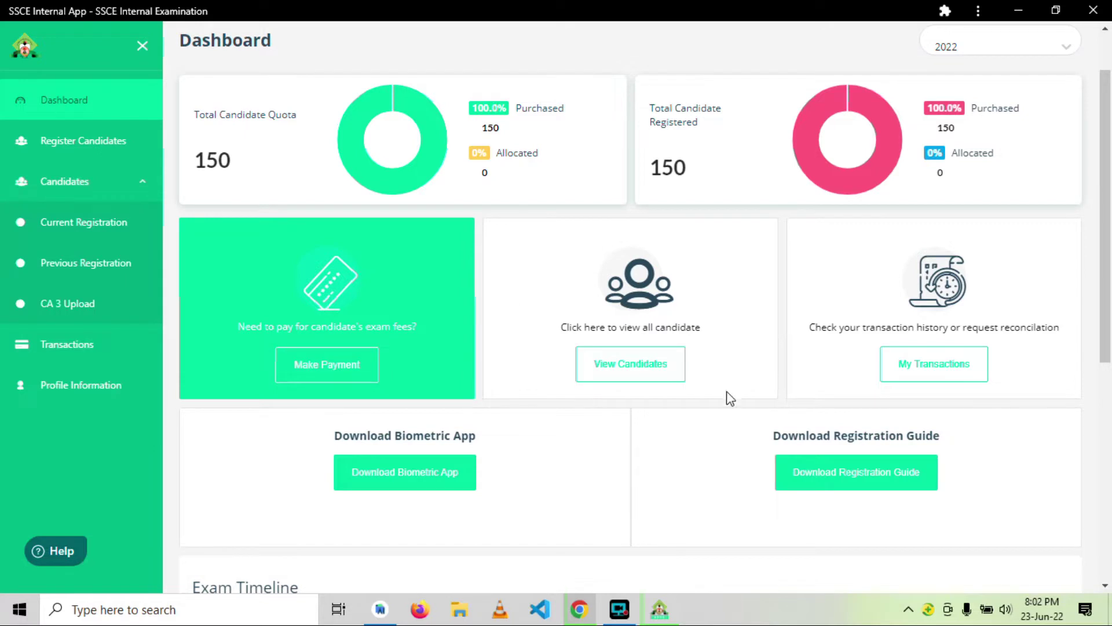
Open My Transactions to list payment references, amounts and statuses
click(931, 365)
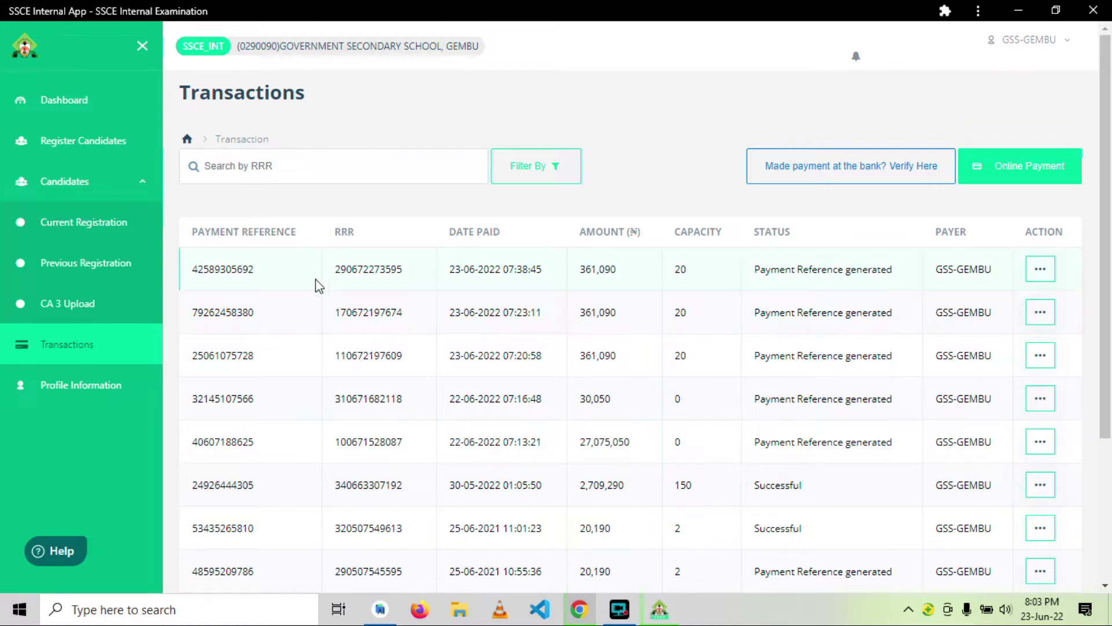
click(1039, 271)
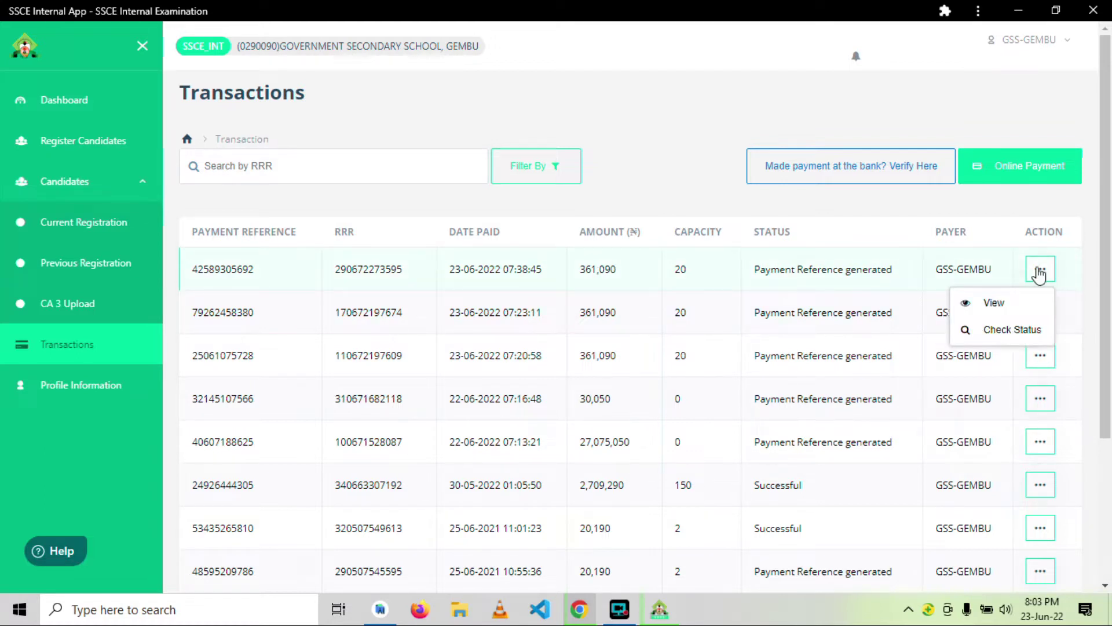
click(587, 261)
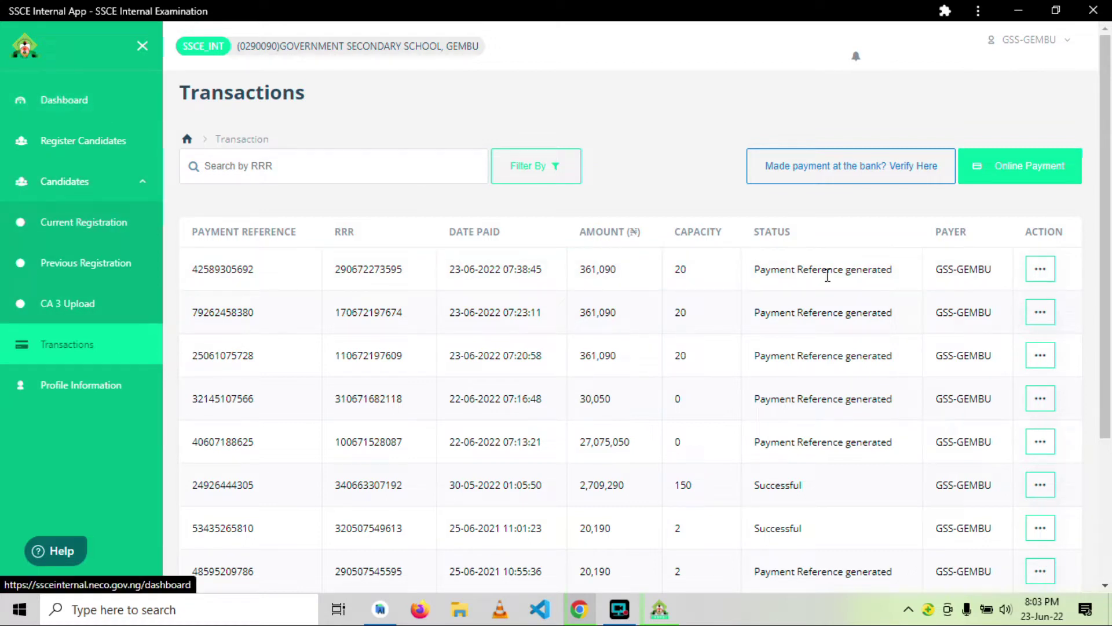
click(1040, 277)
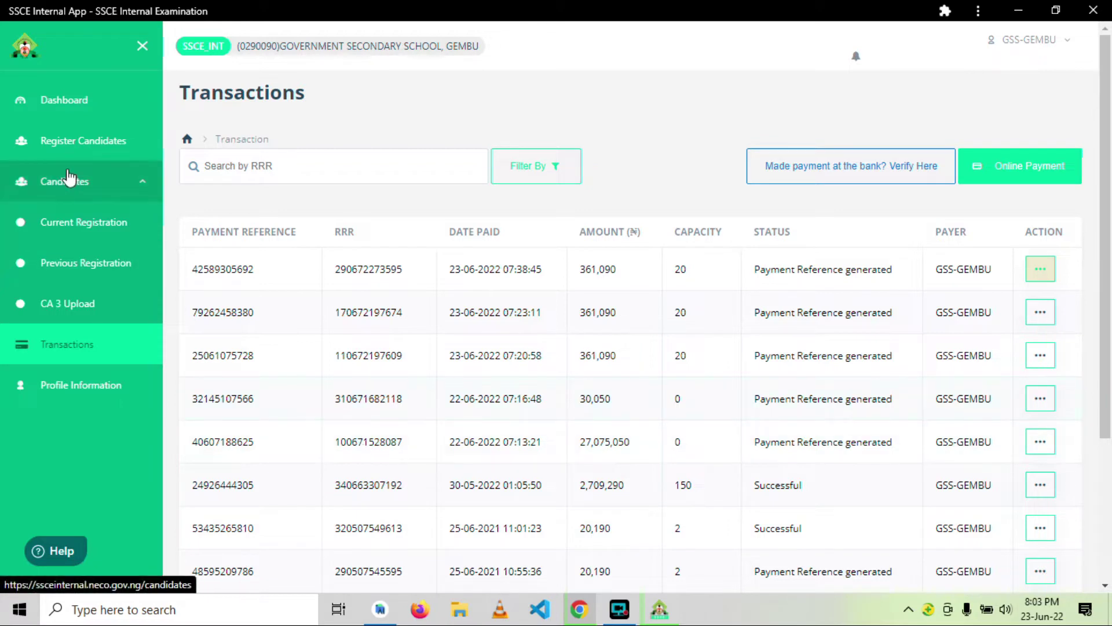
Start a new payment from the Dashboard with exam year 2022 selected
click(66, 102)
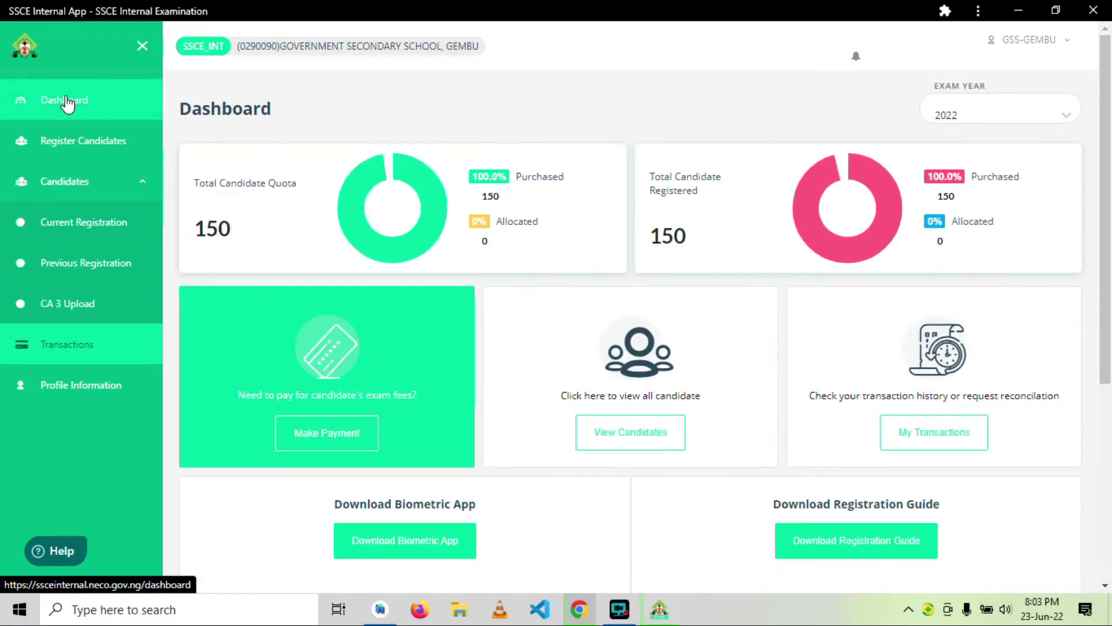
click(327, 435)
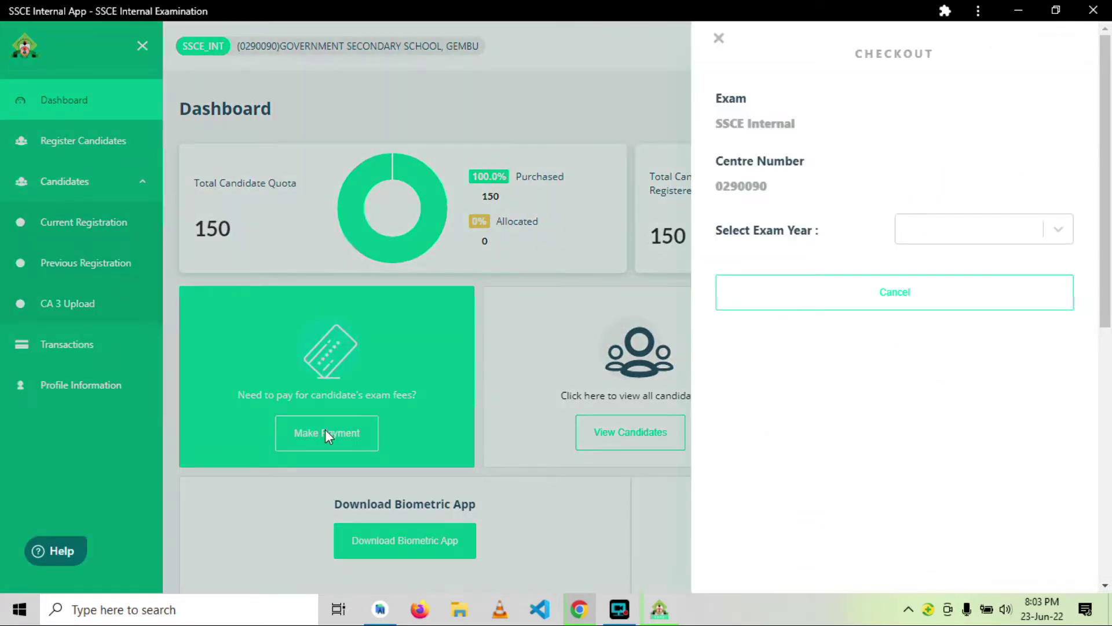
click(1017, 231)
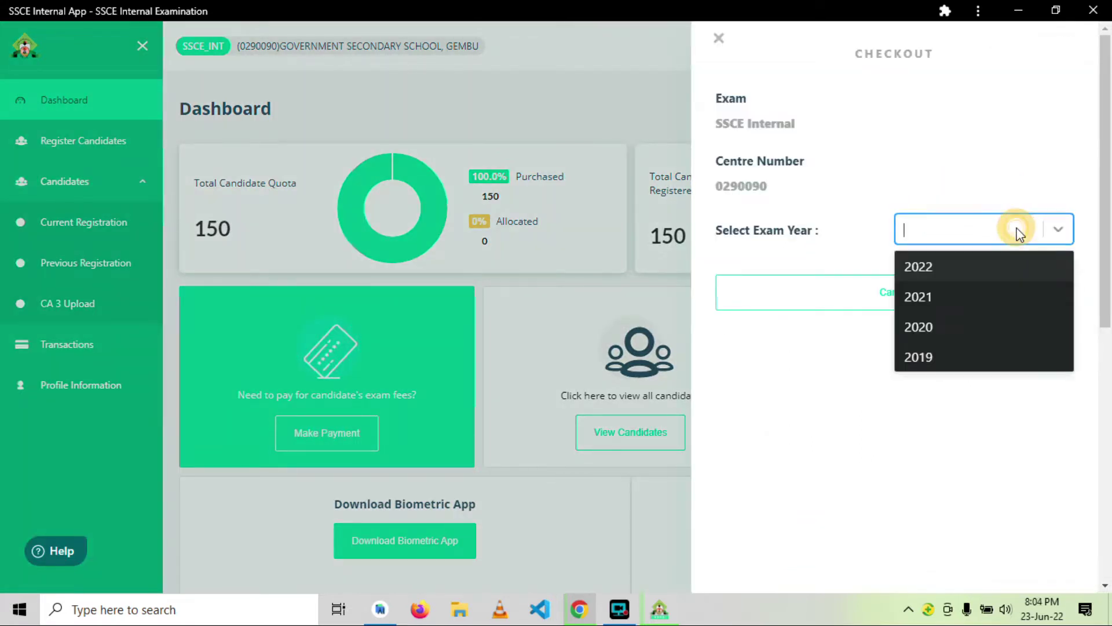
click(922, 268)
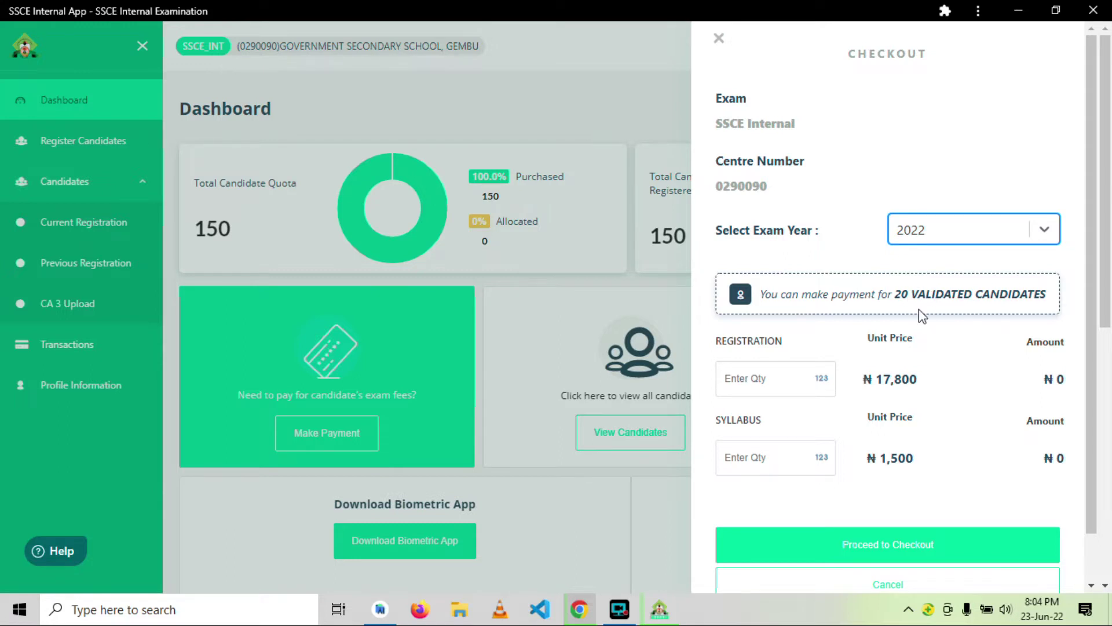
Enter a registration quantity of 20 and a syllabus quantity of 1
click(743, 378)
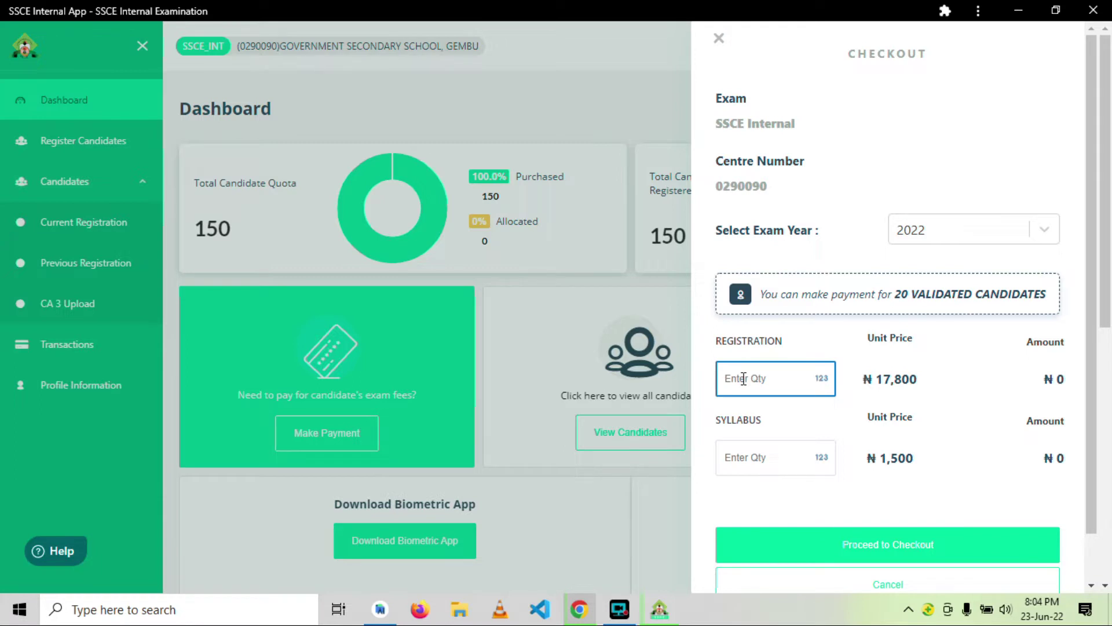
text(20)
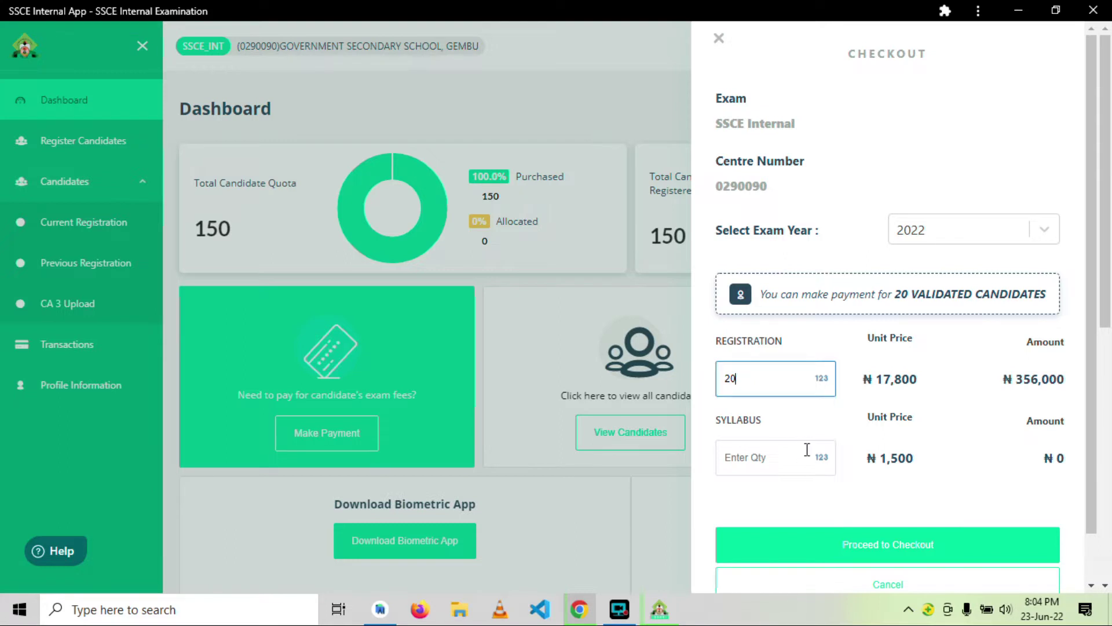
click(766, 458)
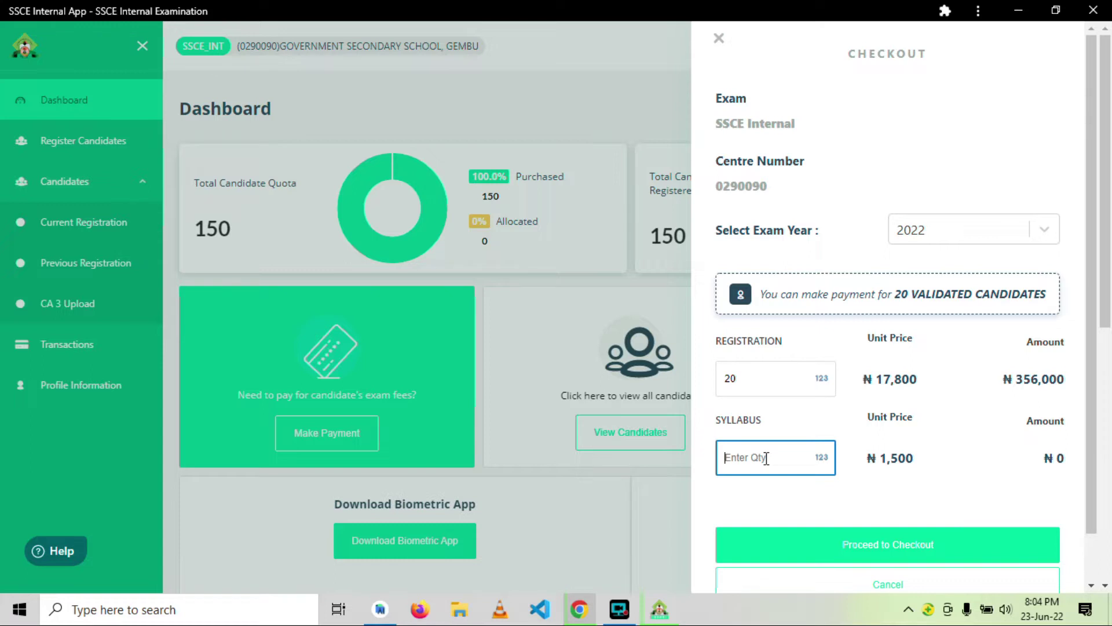
text(1)
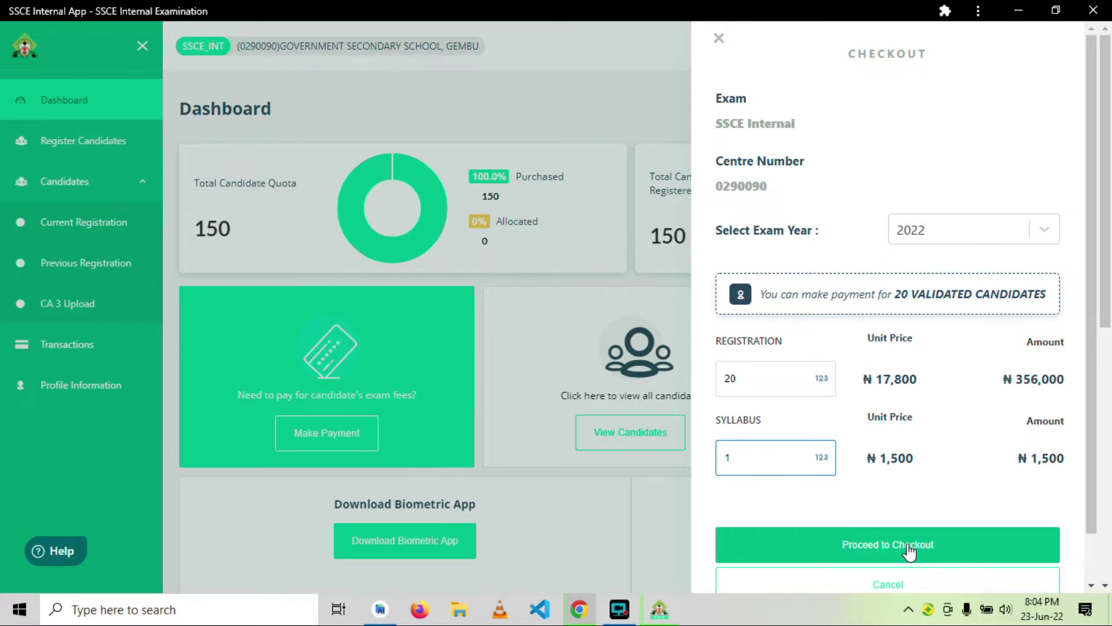
Try a syllabus quantity of 0, then restore it to 1 after rejection
double_click(735, 455)
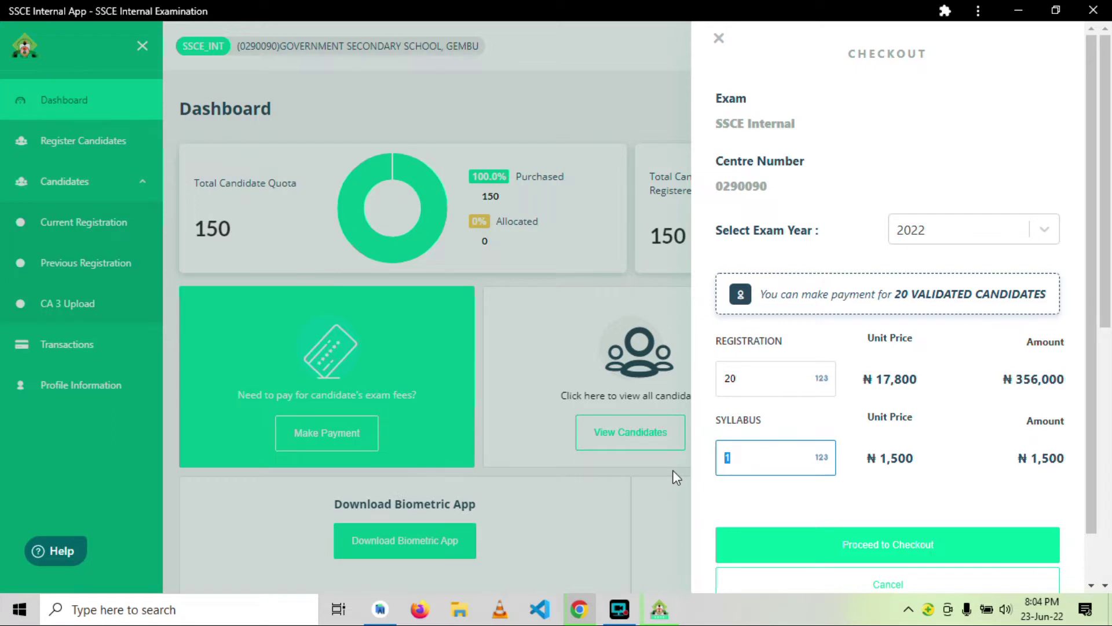
text(0)
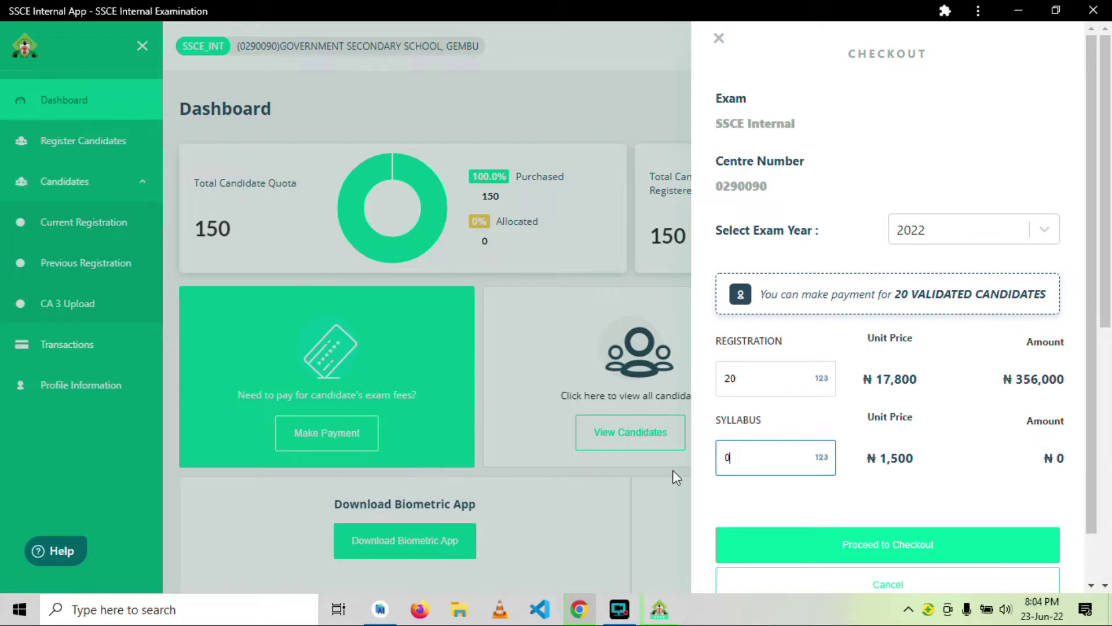
click(863, 549)
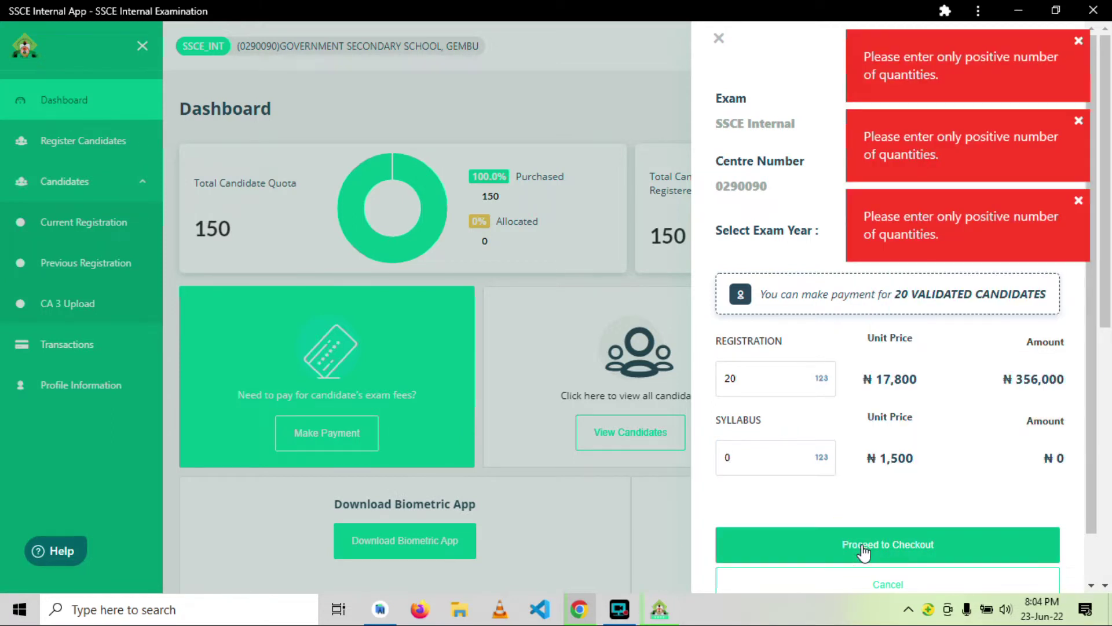
click(730, 457)
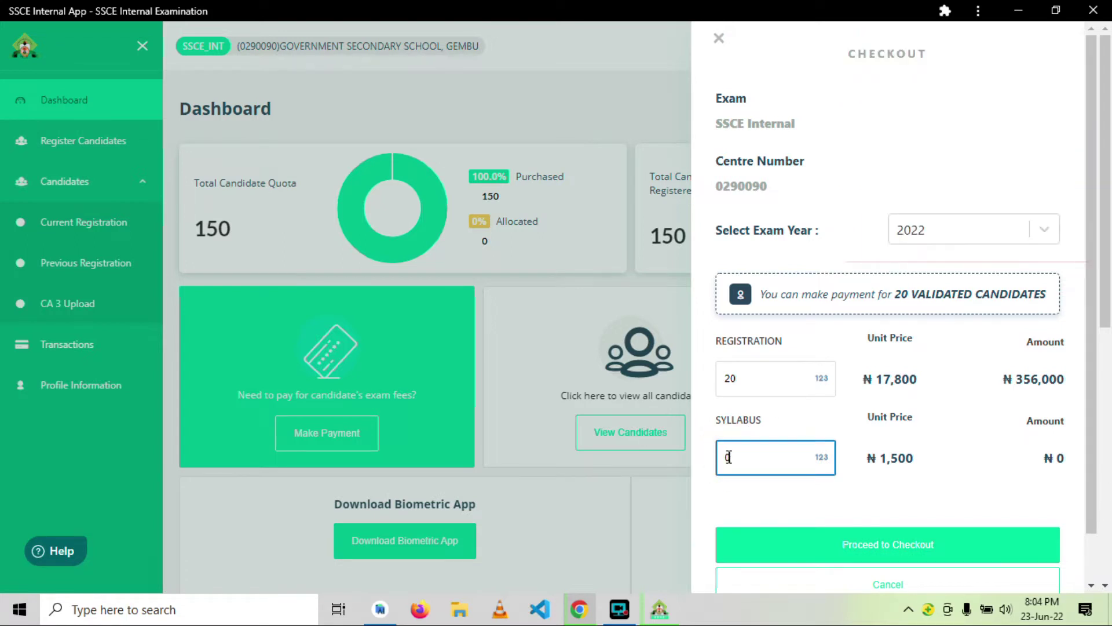
text(1)
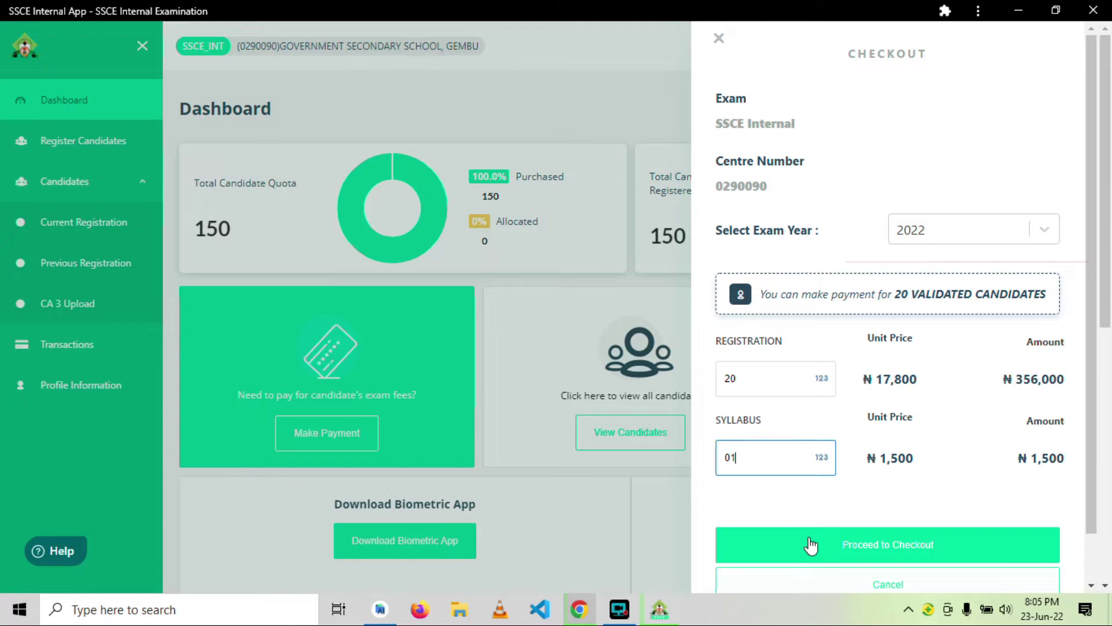
Proceed to the payment details and review the fee items totalling ₦362,590
click(874, 557)
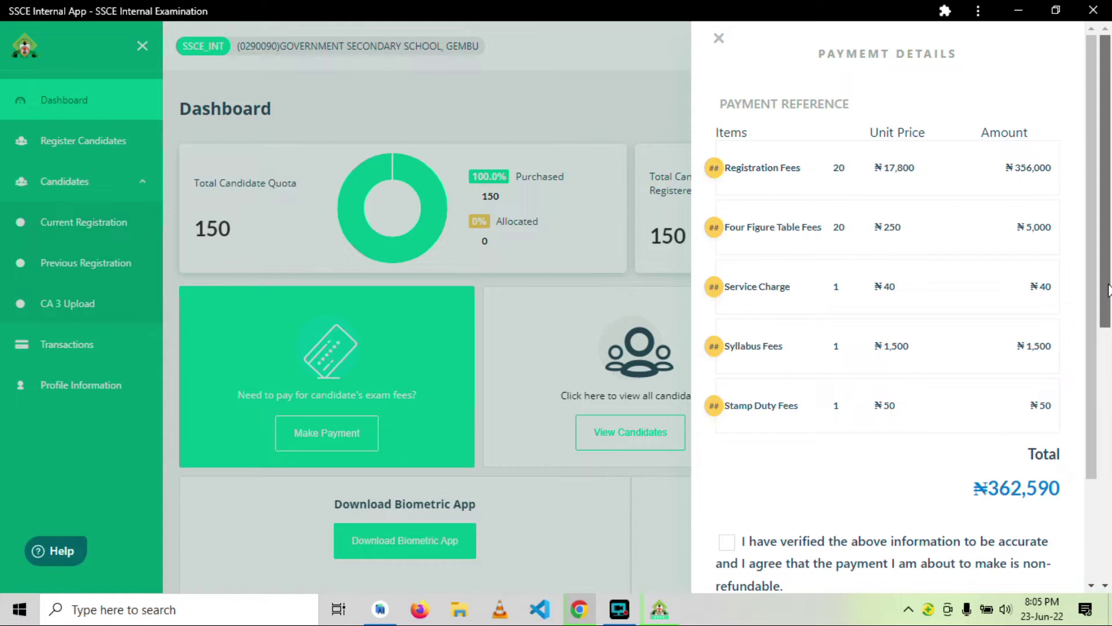
drag(1108, 290, 1108, 310)
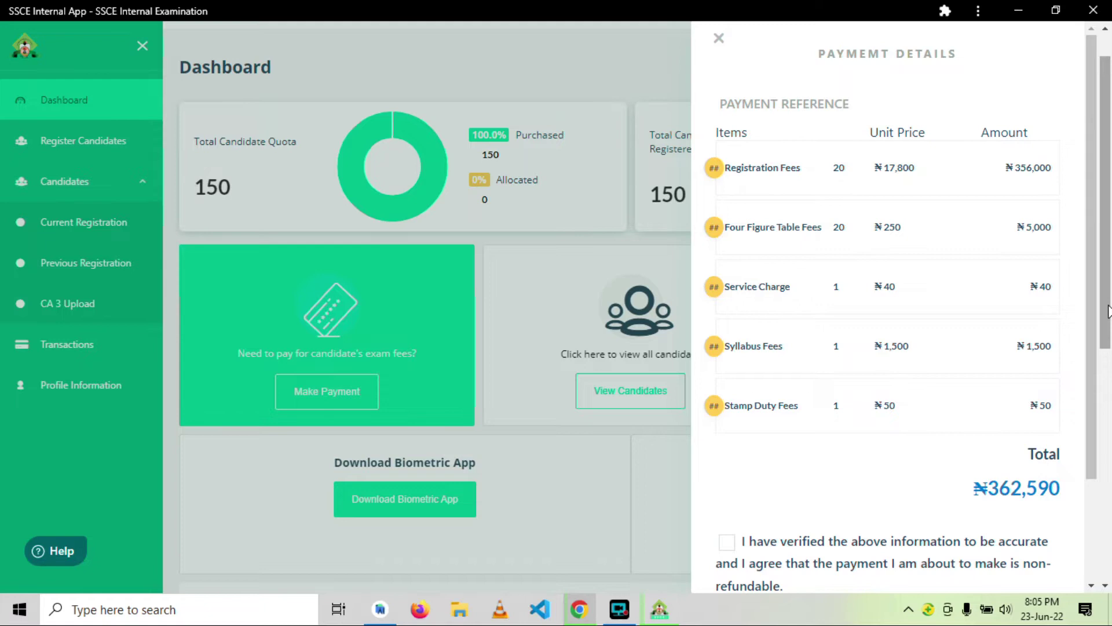
drag(1108, 311, 1109, 426)
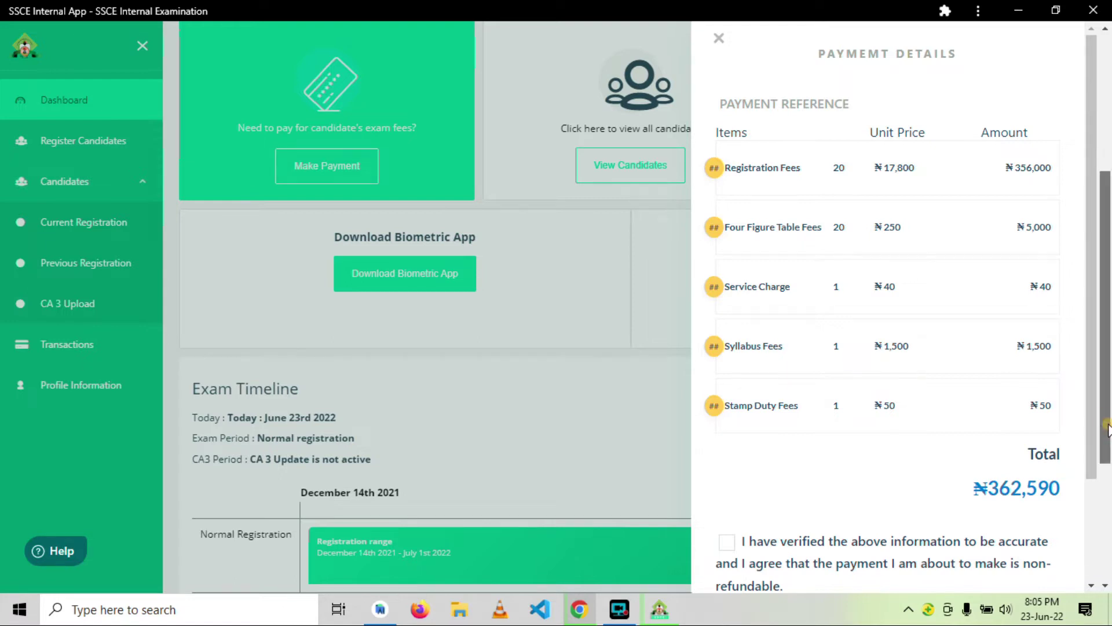
scroll(1110, 491, down, 1)
scroll(1109, 491, down, 5)
scroll(1102, 430, up, 6)
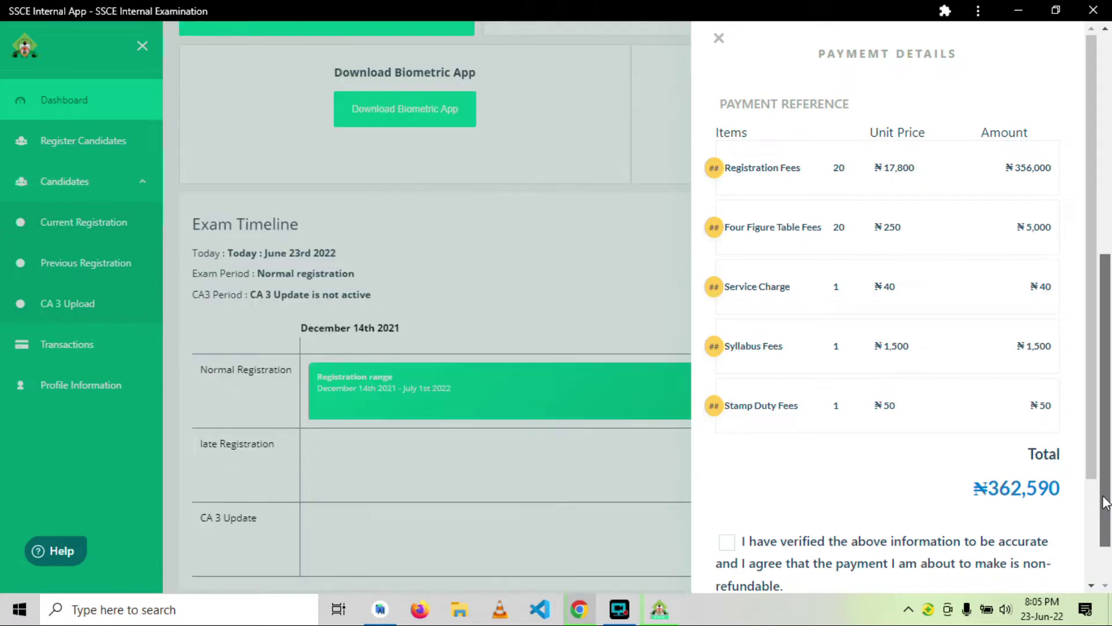
drag(1093, 430, 1109, 541)
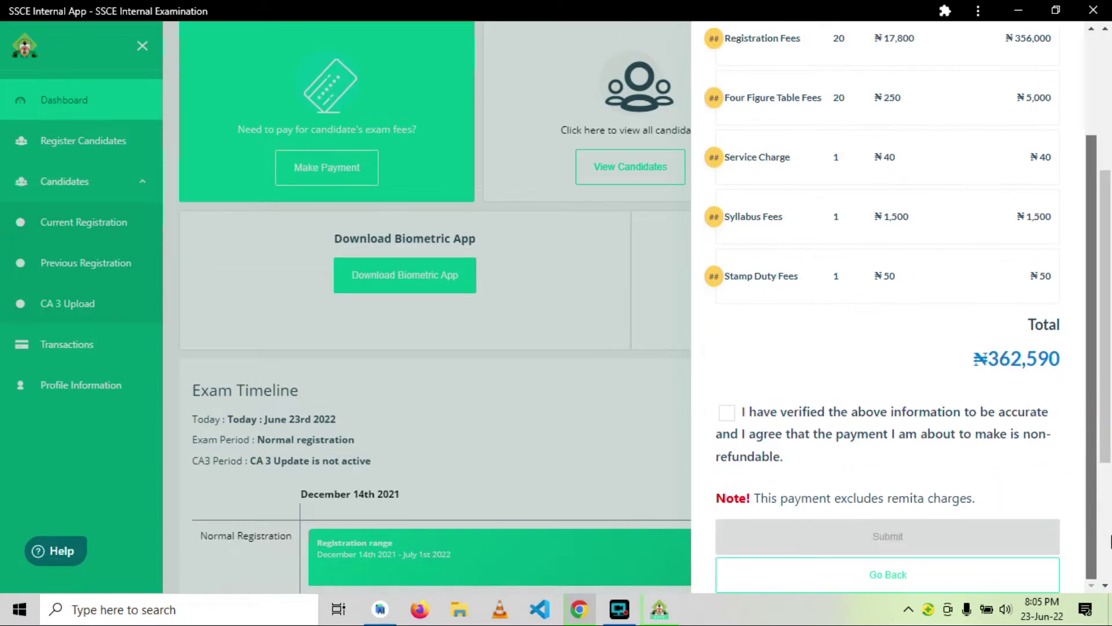
Tick the accuracy declaration and scroll down to the Submit button
click(732, 409)
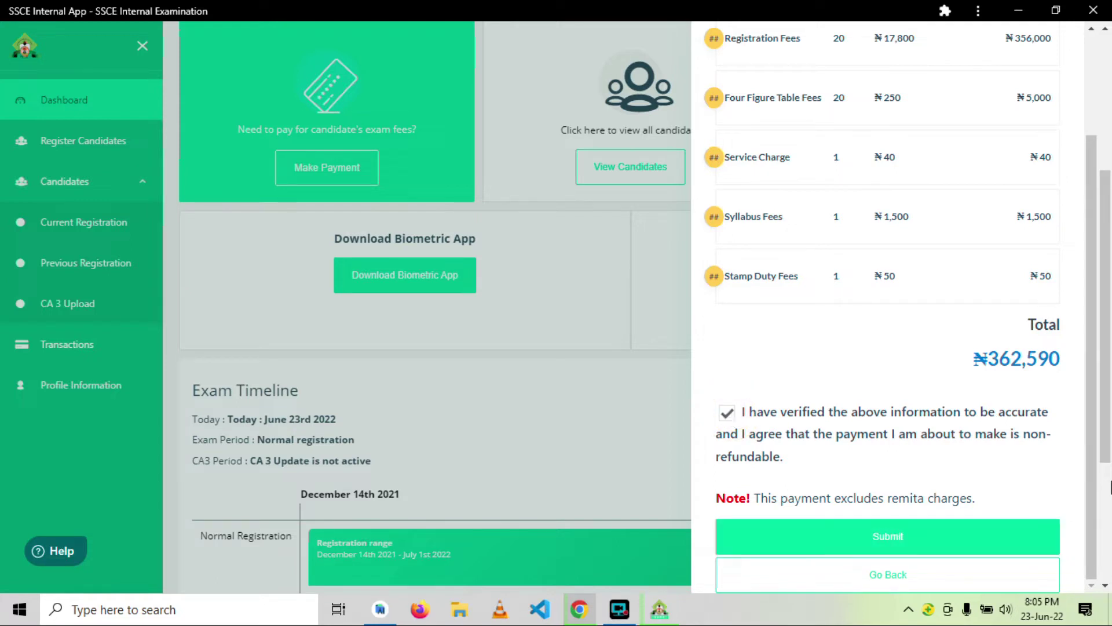
scroll(1077, 305, down, 3)
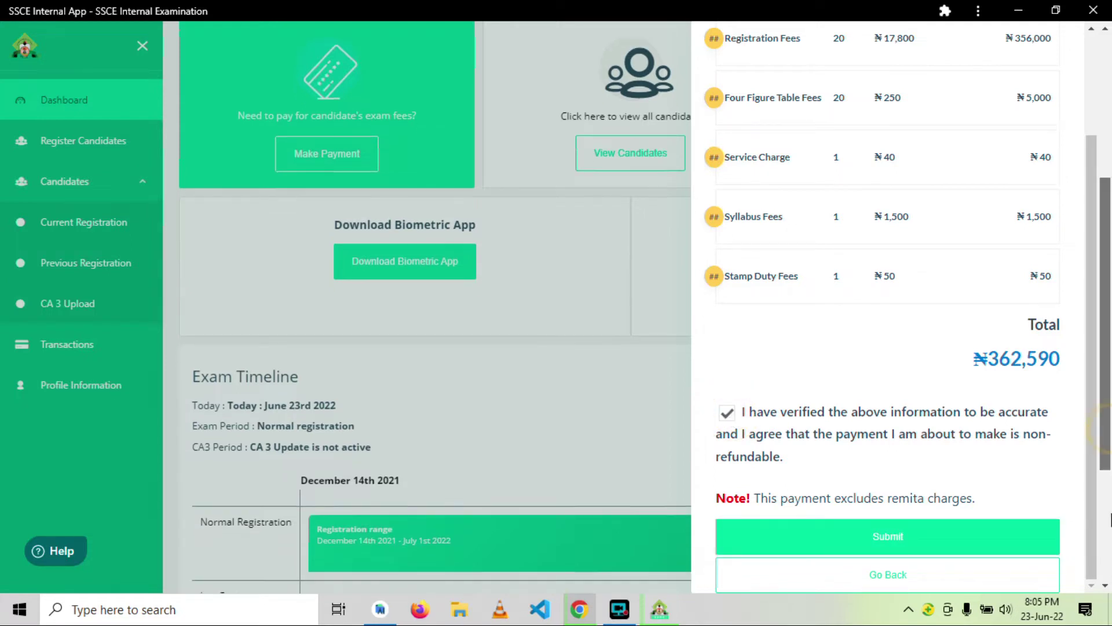
scroll(1071, 273, up, 8)
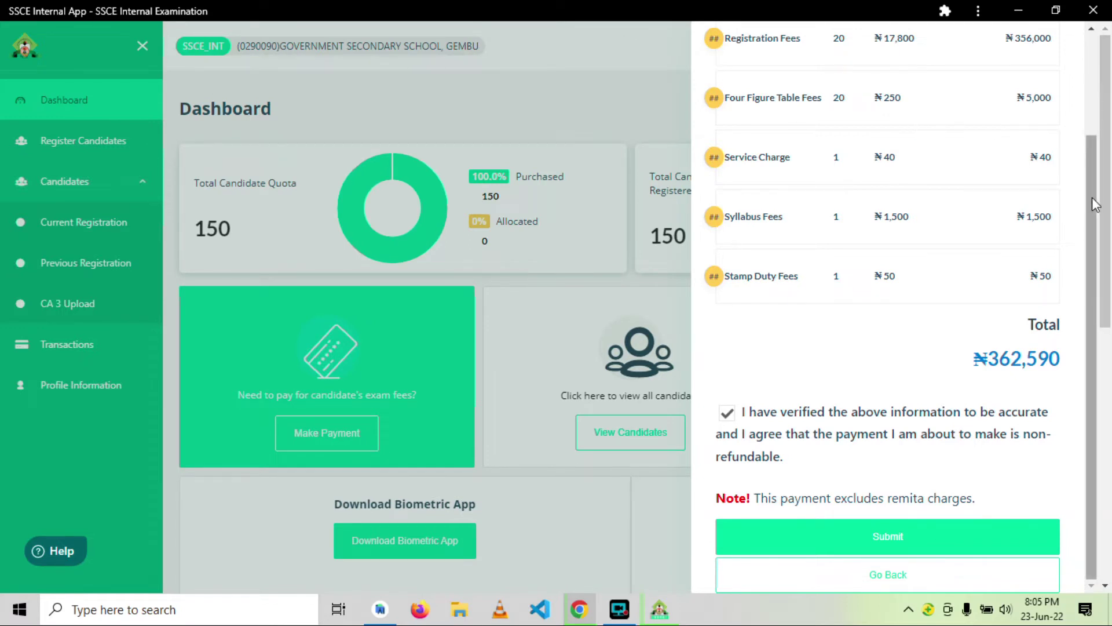
drag(1093, 203, 1093, 47)
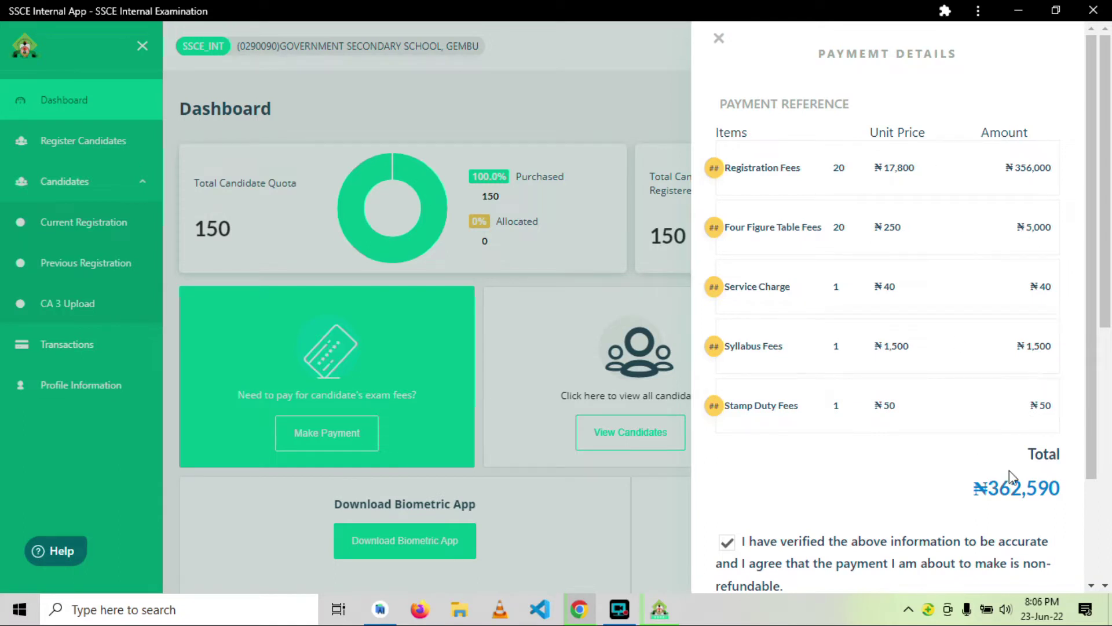
drag(1094, 455, 1094, 554)
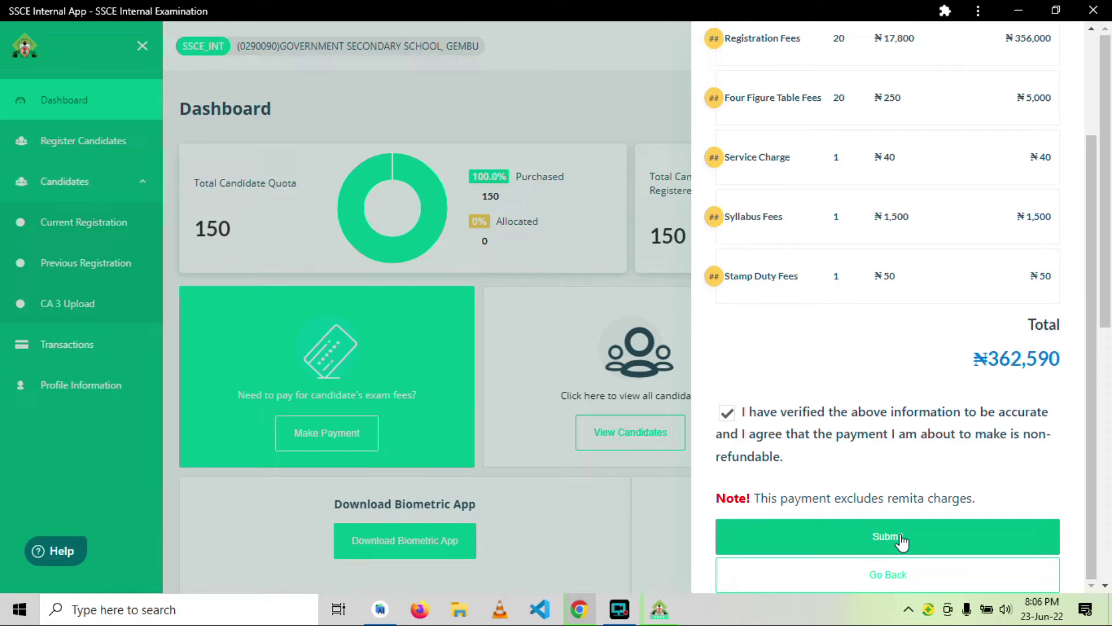
Submit the ₦362,590 payment to load Remita's Pay a Biller page
click(902, 539)
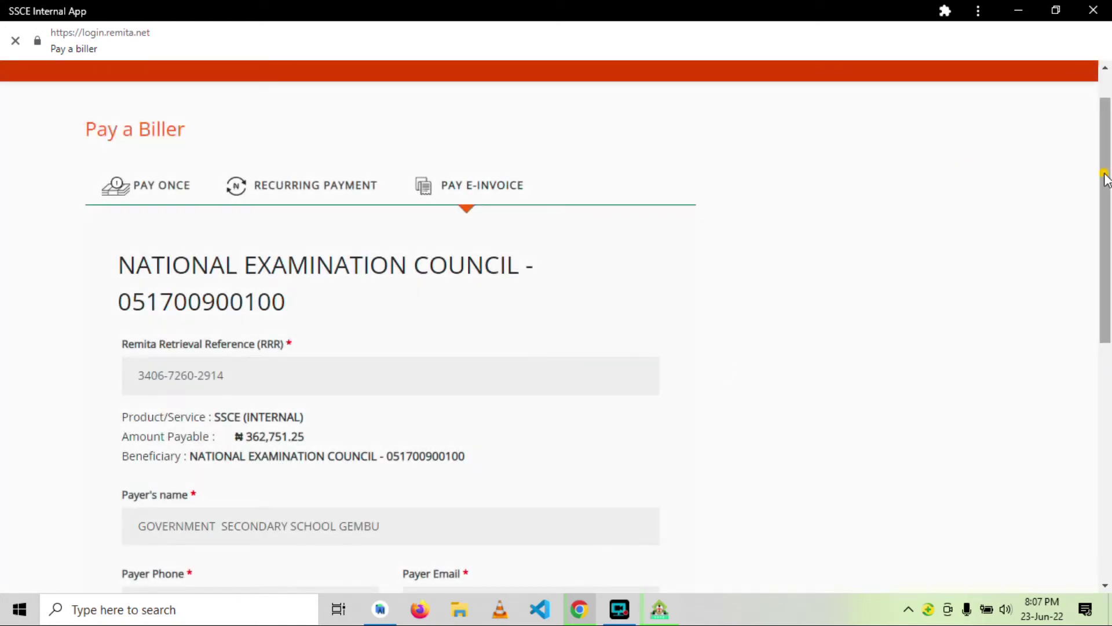
Submit the Remita payer details to show payment options with Card selected
drag(1107, 174, 1108, 283)
scroll(1109, 284, down, 3)
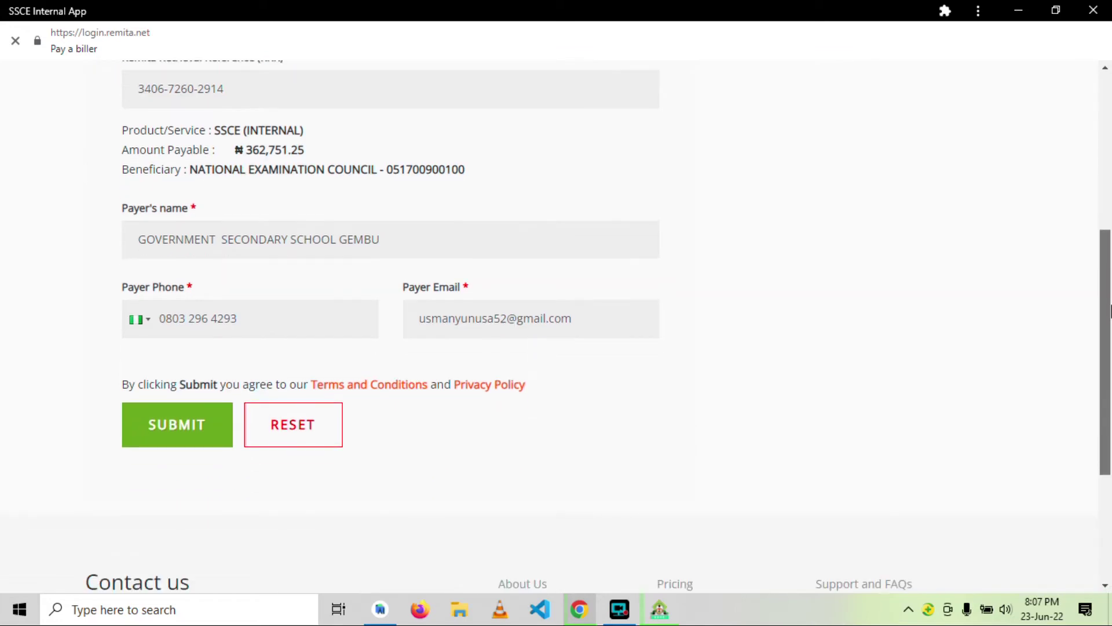
click(191, 430)
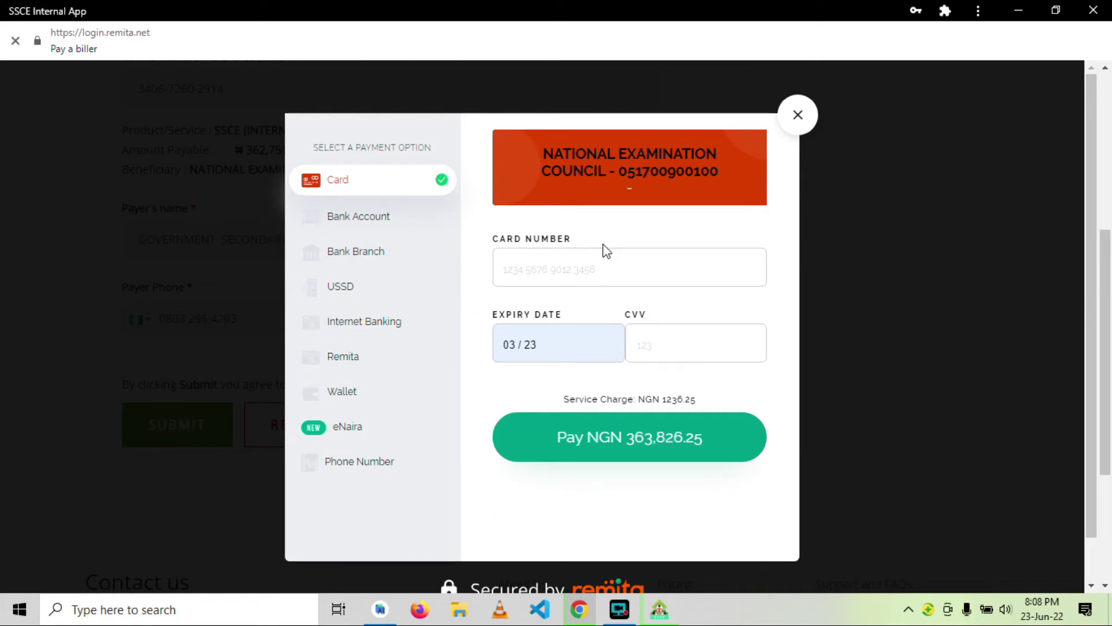
Check the Bank Account and Bank Branch options, then choose USSD
click(372, 232)
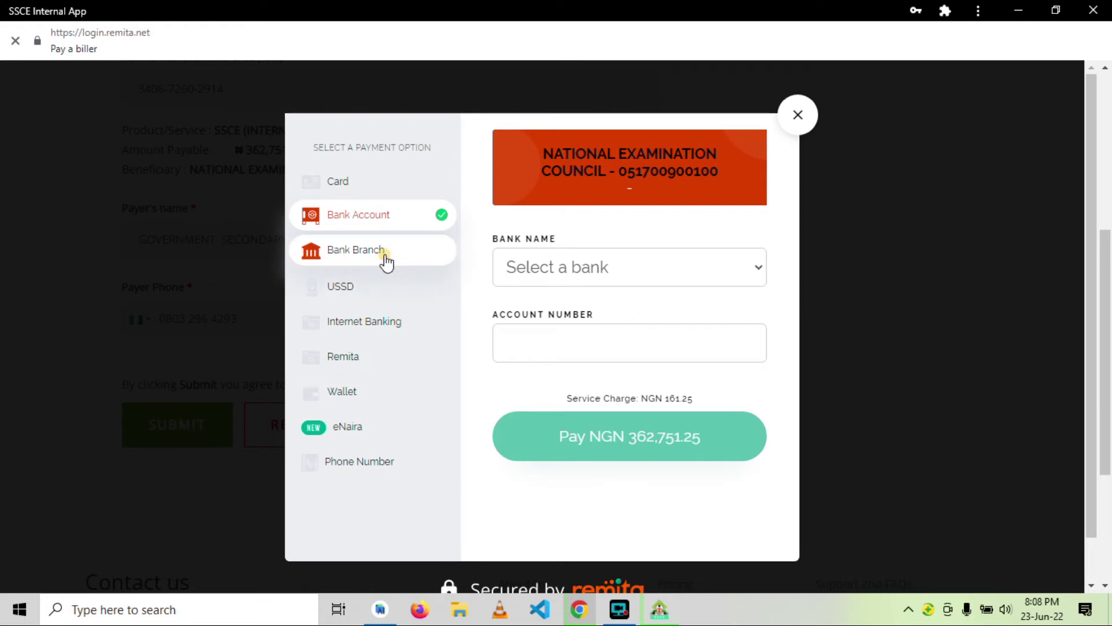
click(385, 258)
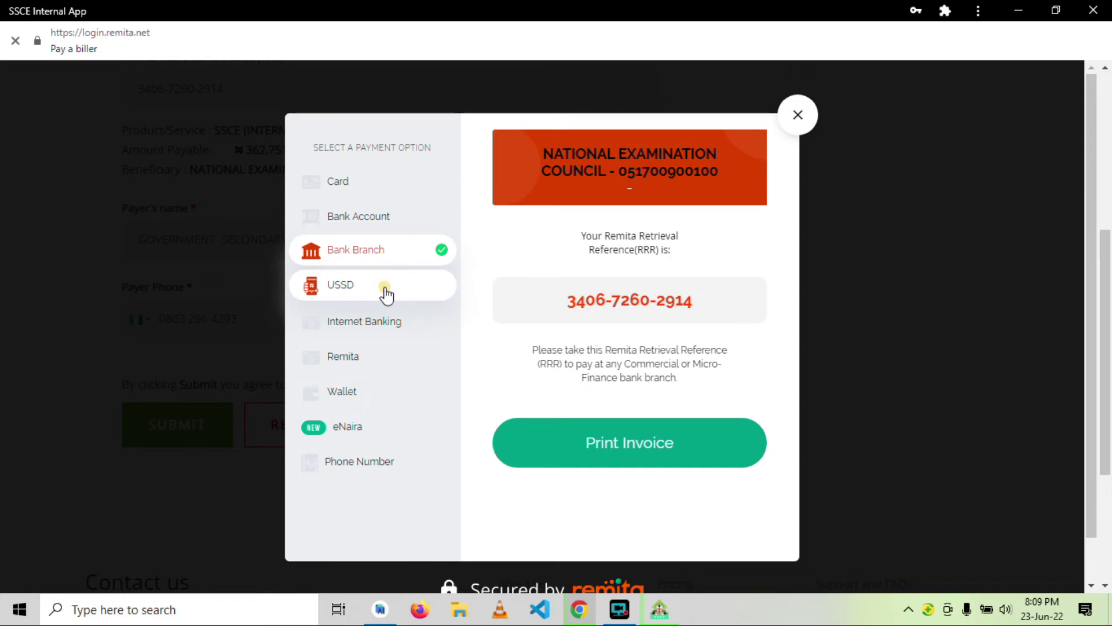
click(387, 295)
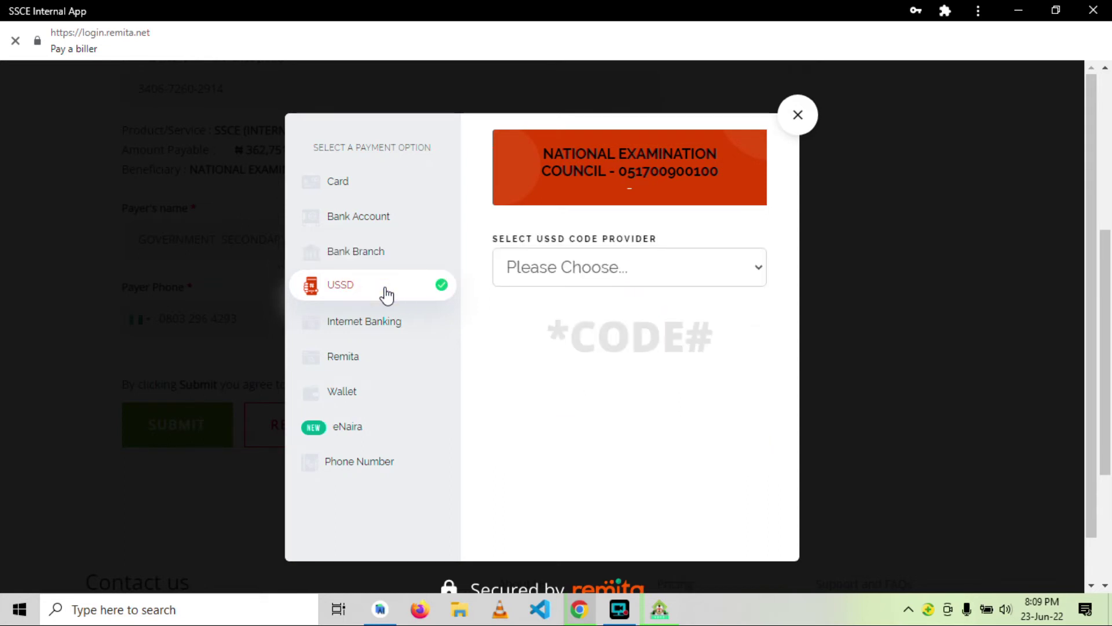
Check Internet Banking, Remita and Wallet options, then choose Phone Number
click(367, 337)
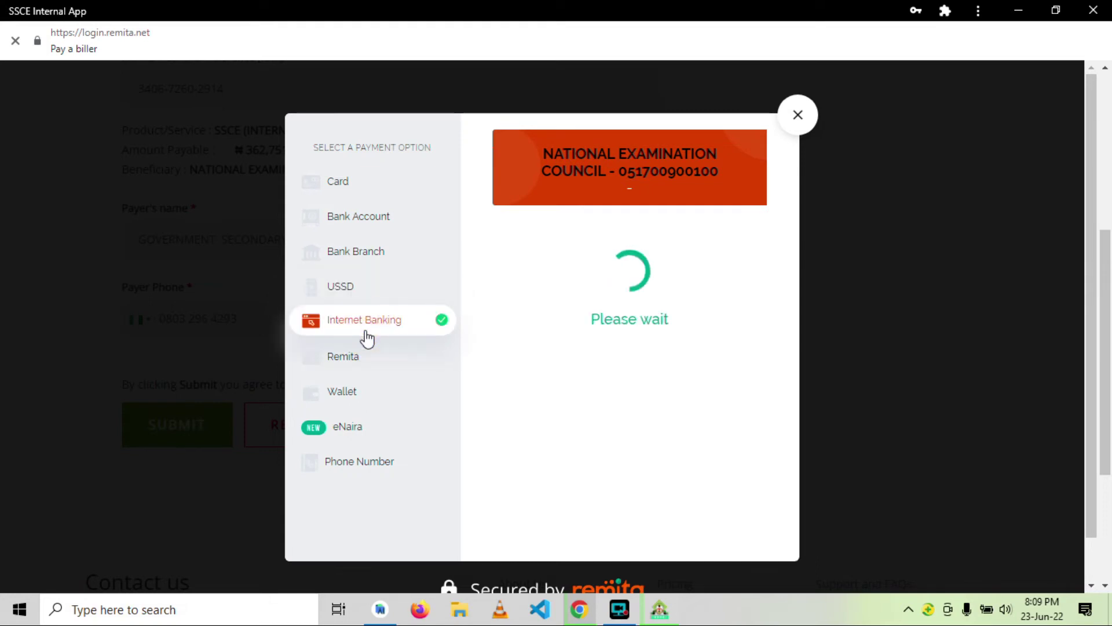
click(665, 272)
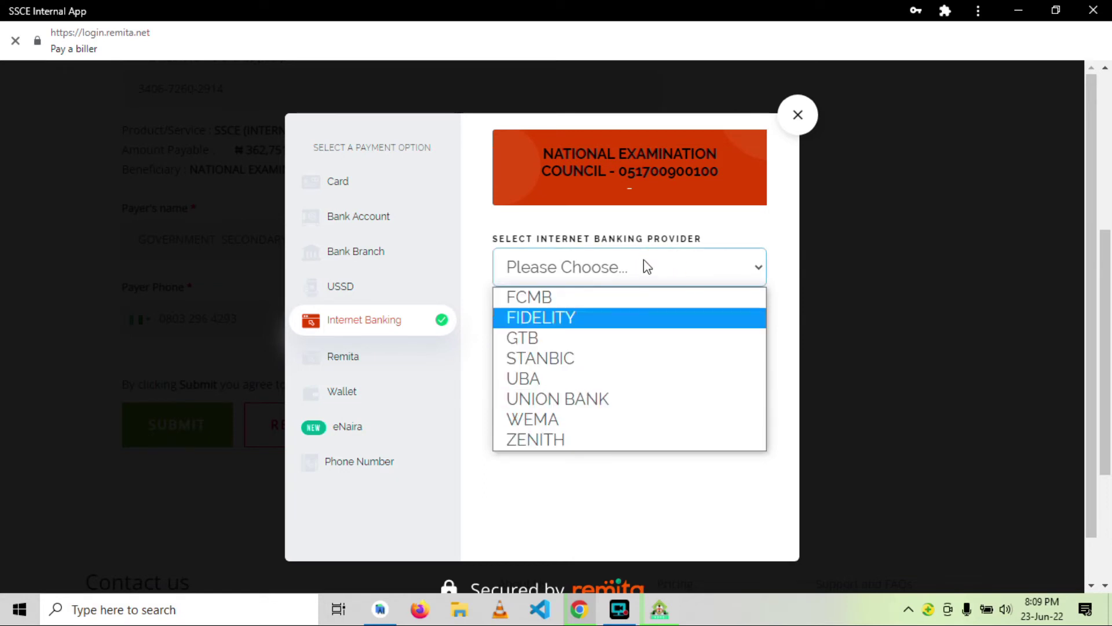
click(560, 226)
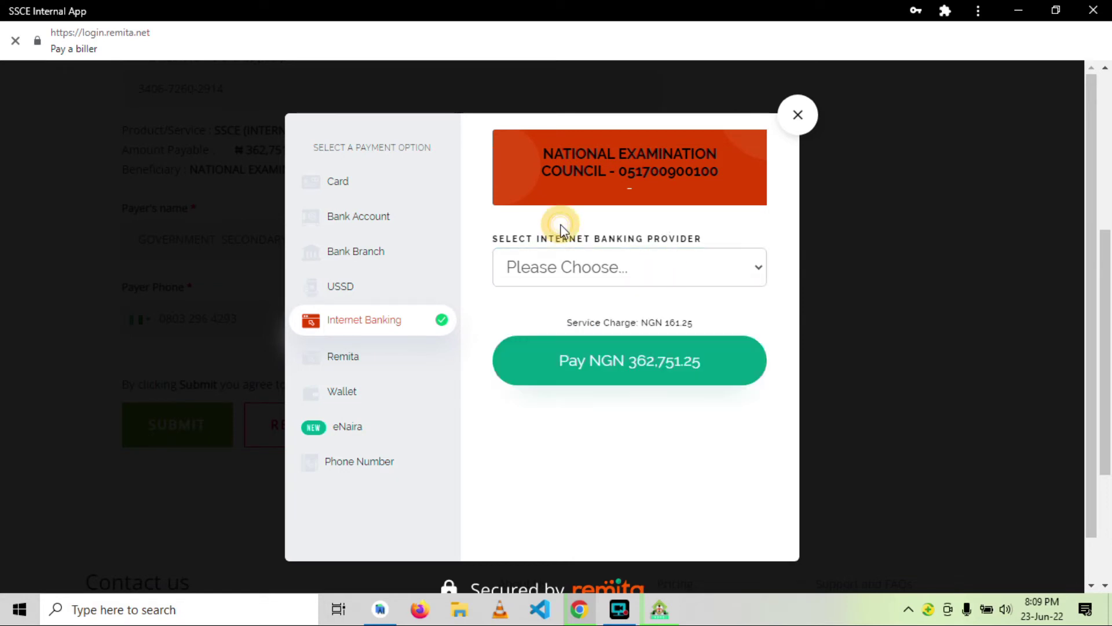
click(372, 367)
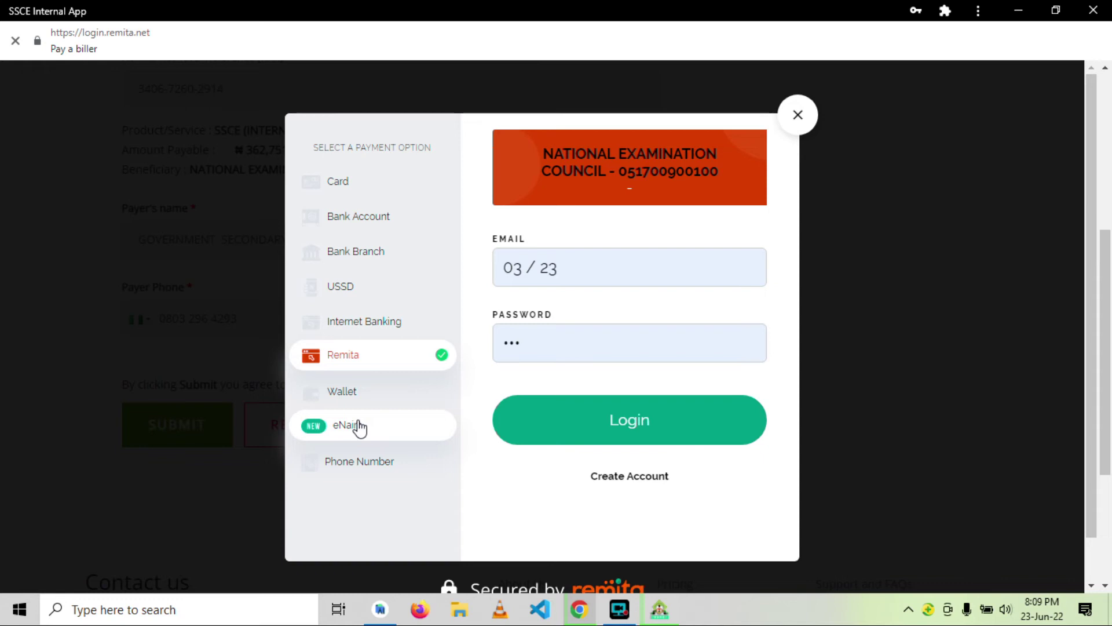
click(353, 393)
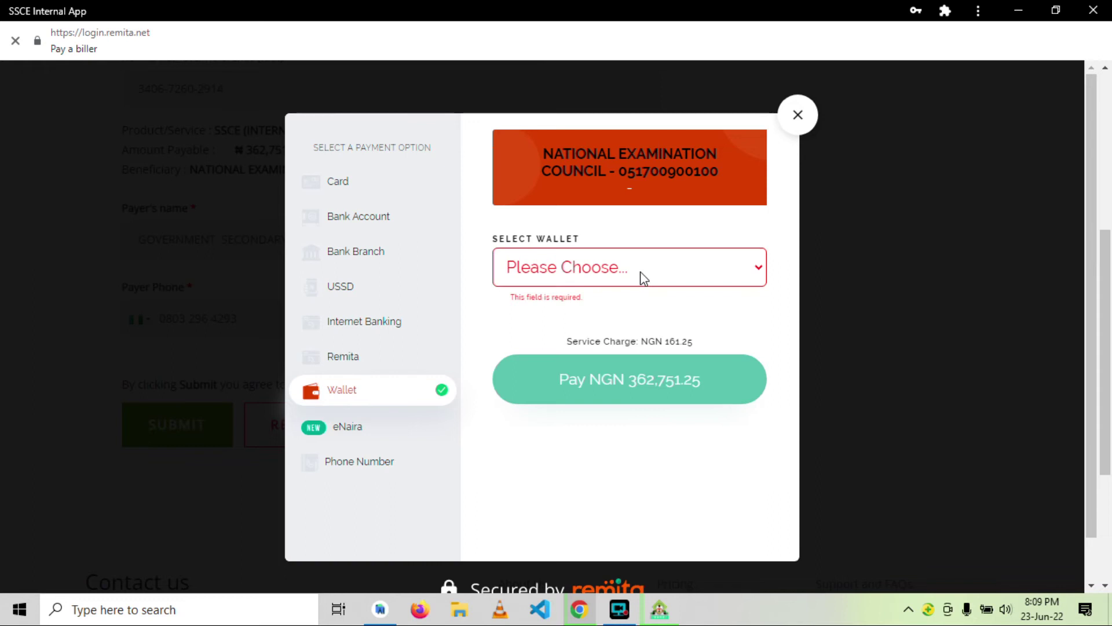
click(641, 271)
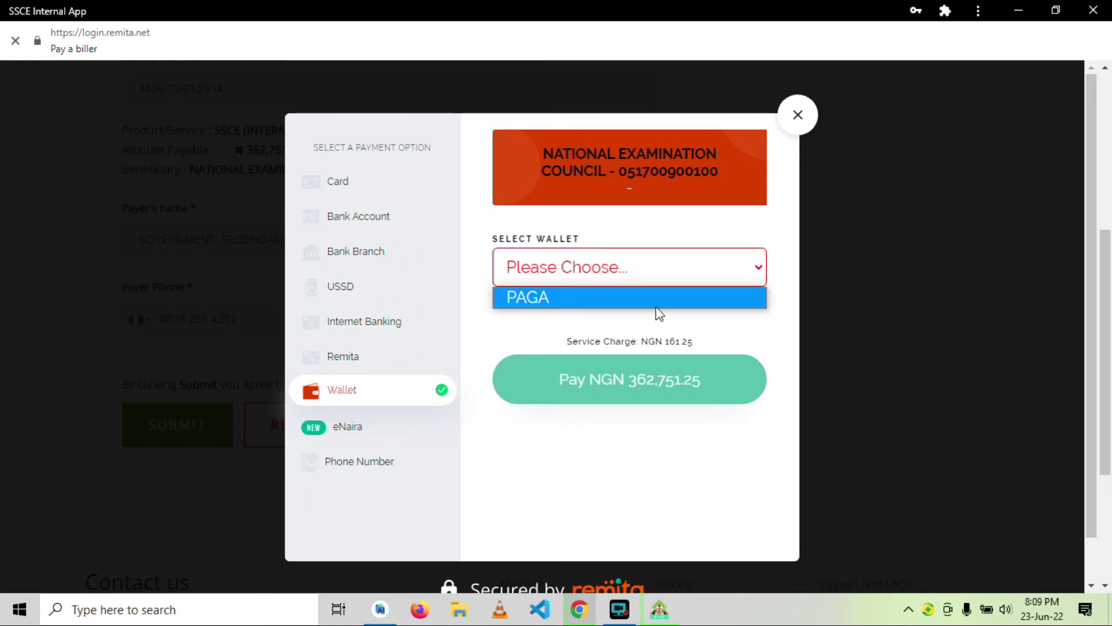
click(715, 340)
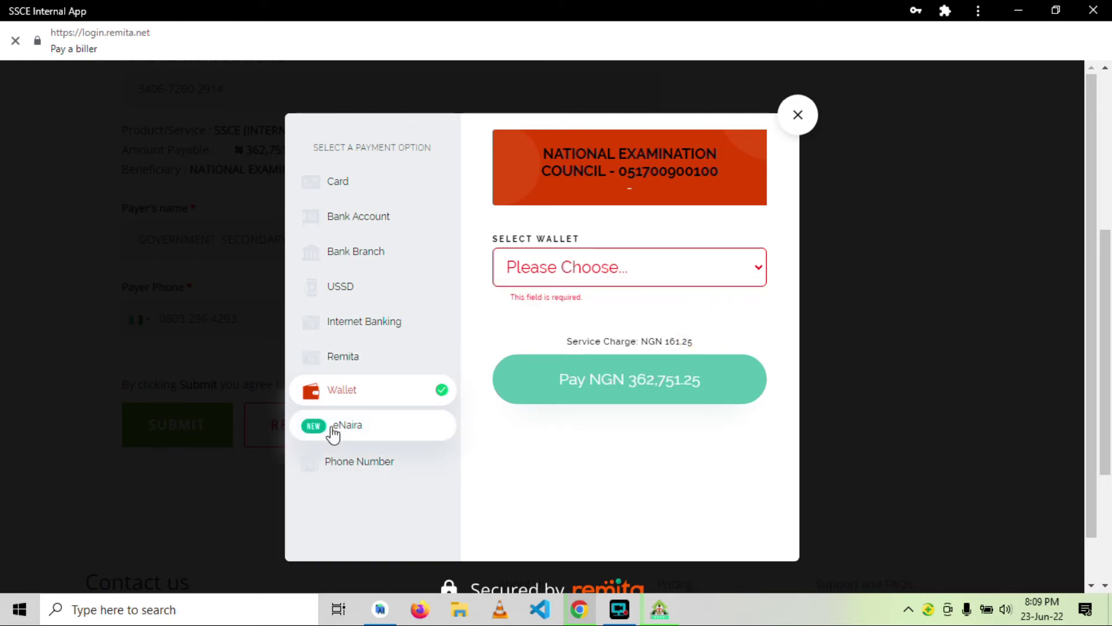
click(346, 480)
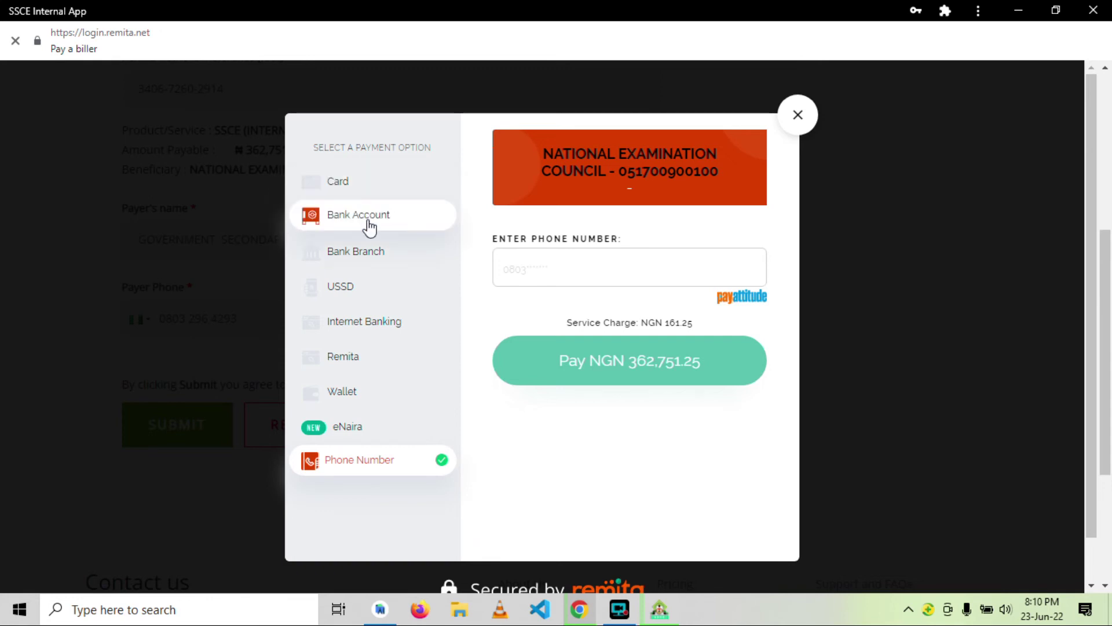
Choose Bank Branch, open the e-invoice PDF and start downloading printinvoiceRequest
click(372, 253)
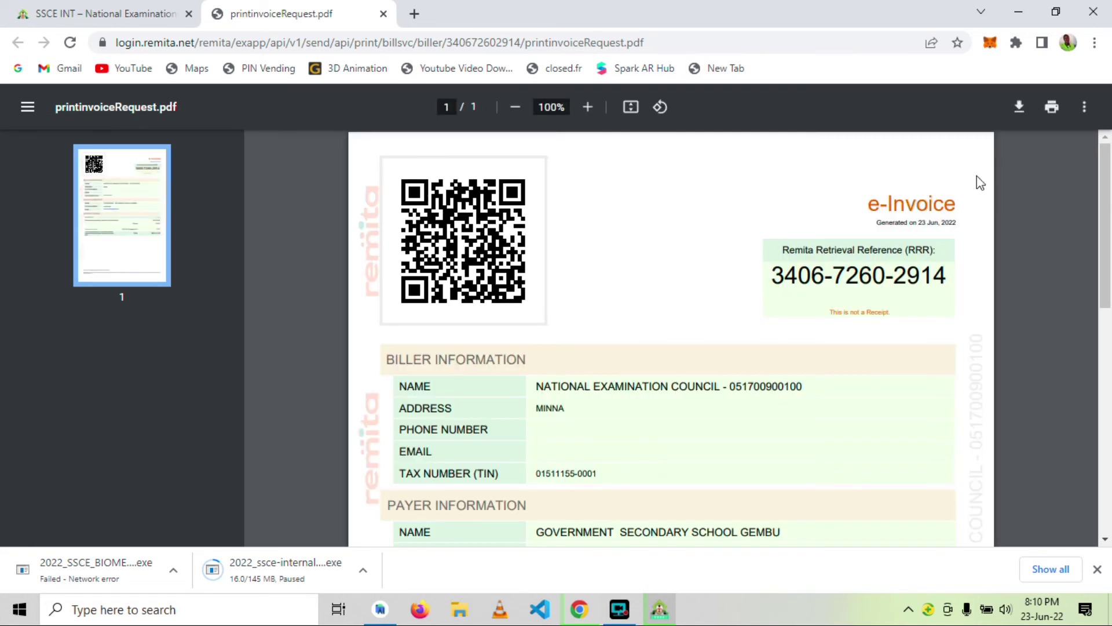
click(1017, 114)
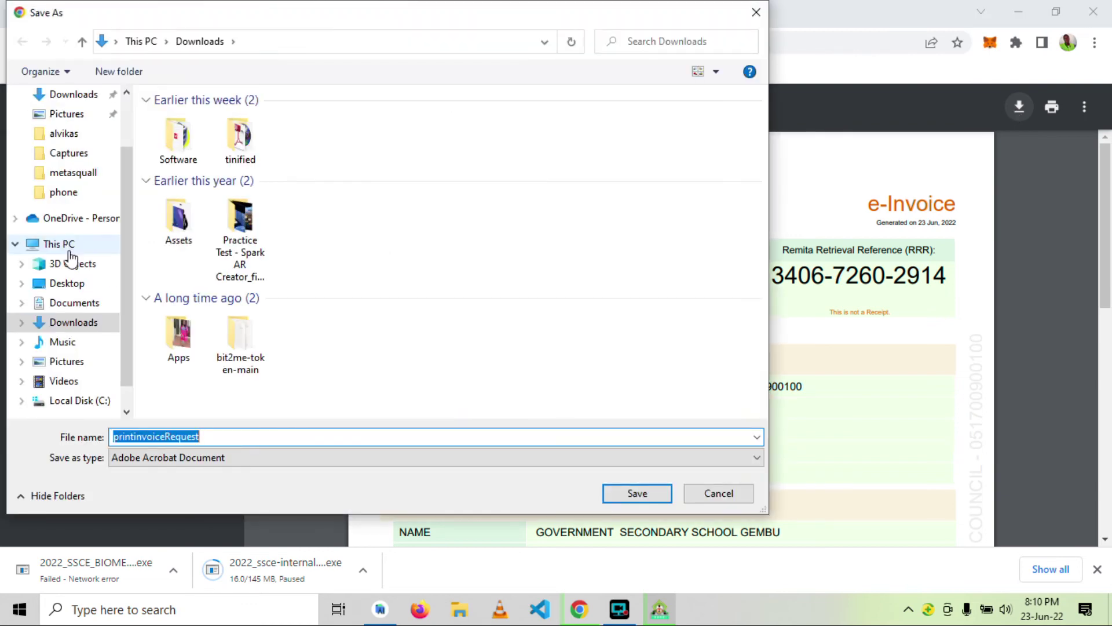
Navigate through the folders to alvikas and save printinvoiceRequest.pdf there
click(71, 196)
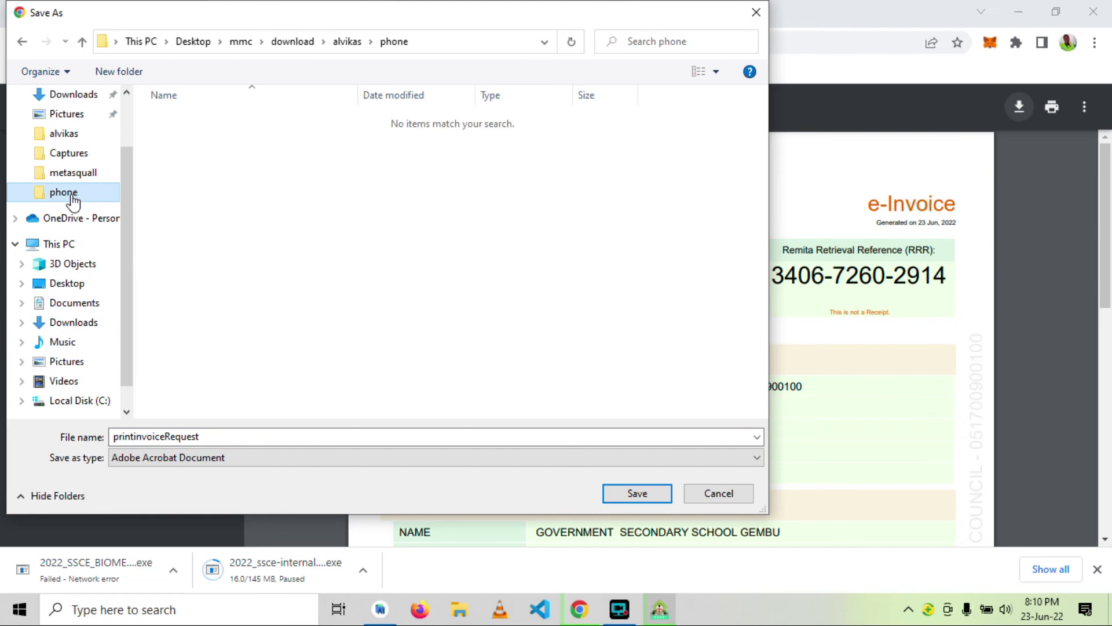
click(72, 175)
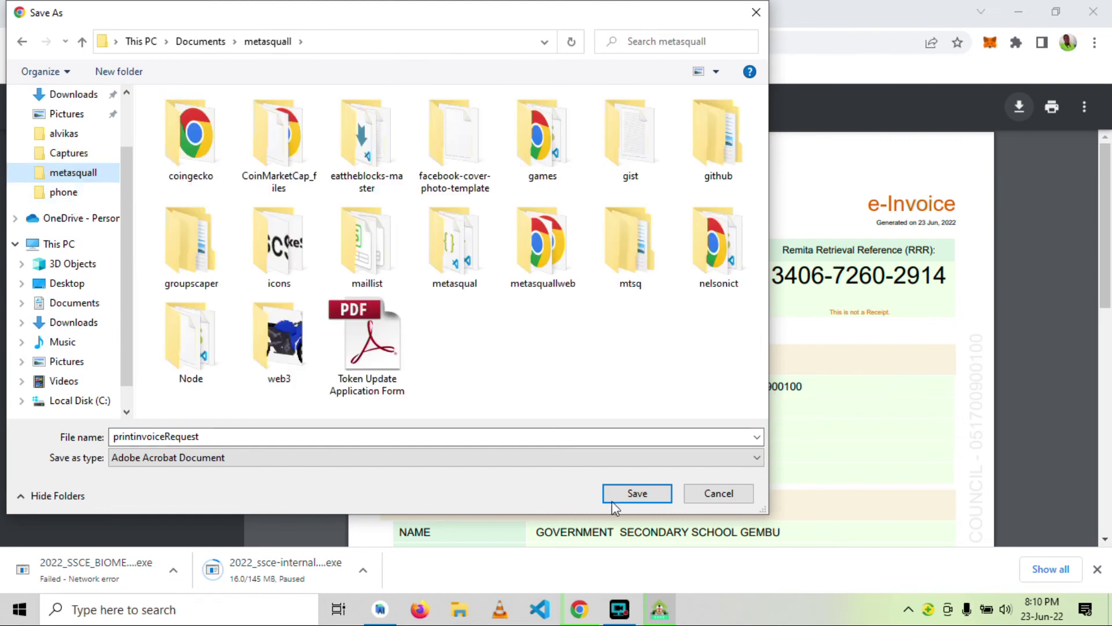
click(78, 139)
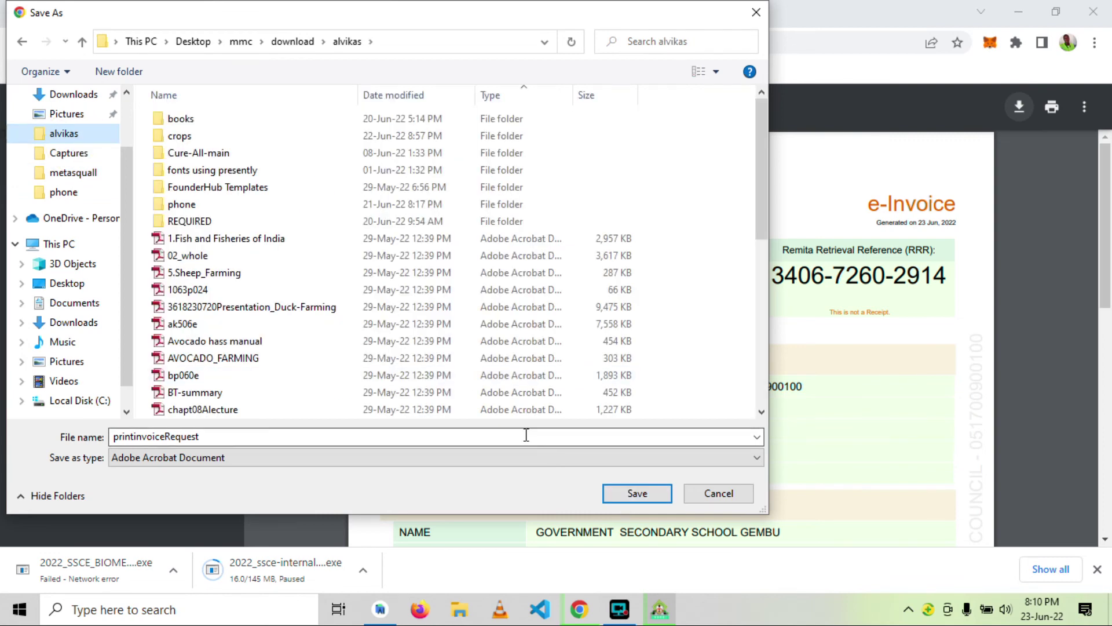
click(637, 494)
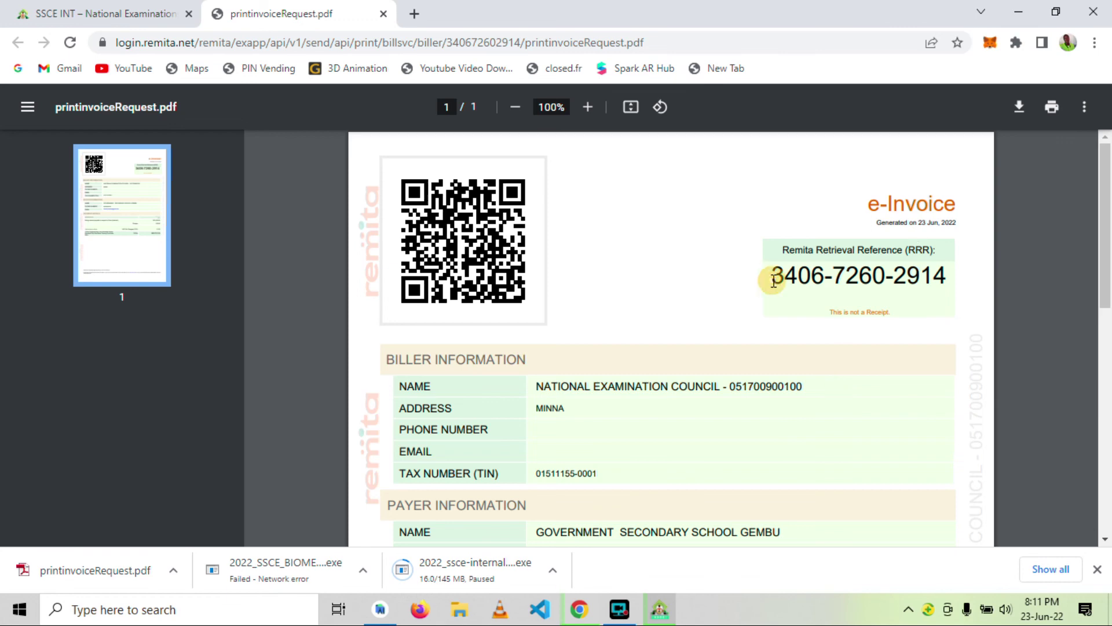
Highlight the invoice's RRR, dismiss the downloads bar, and view the ₦362,751.25 payment breakdown
drag(773, 282, 941, 280)
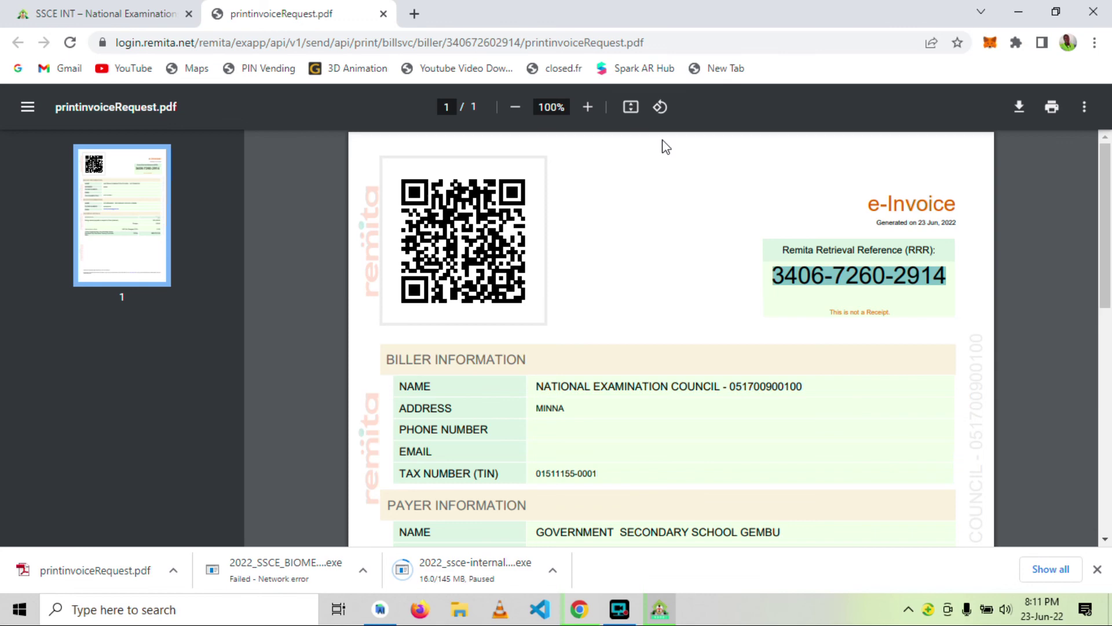
click(1097, 571)
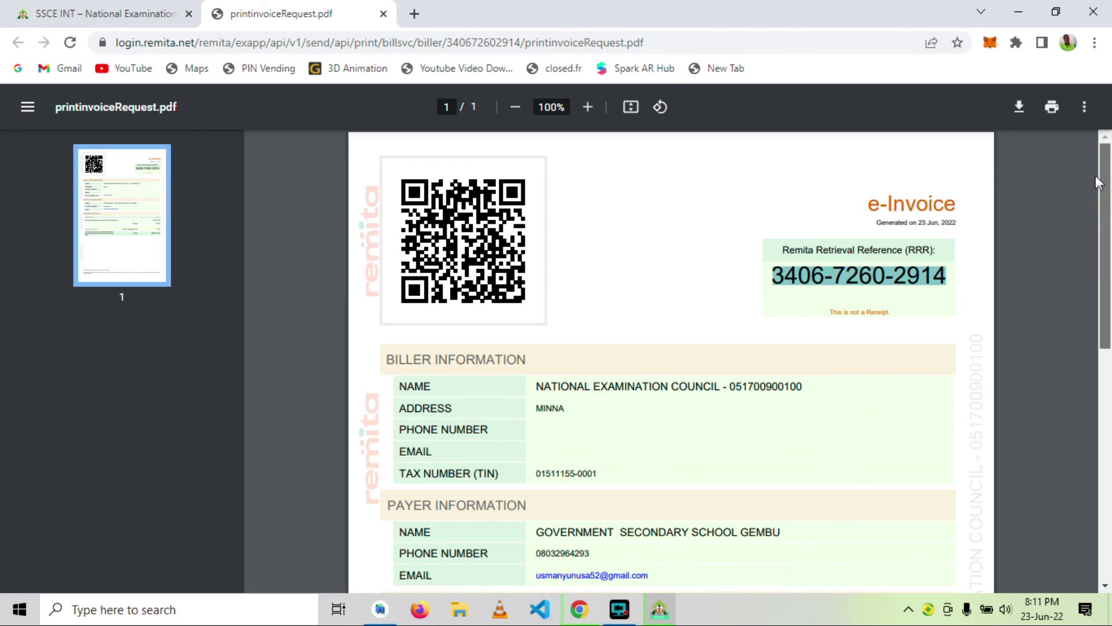
drag(1099, 183, 1111, 373)
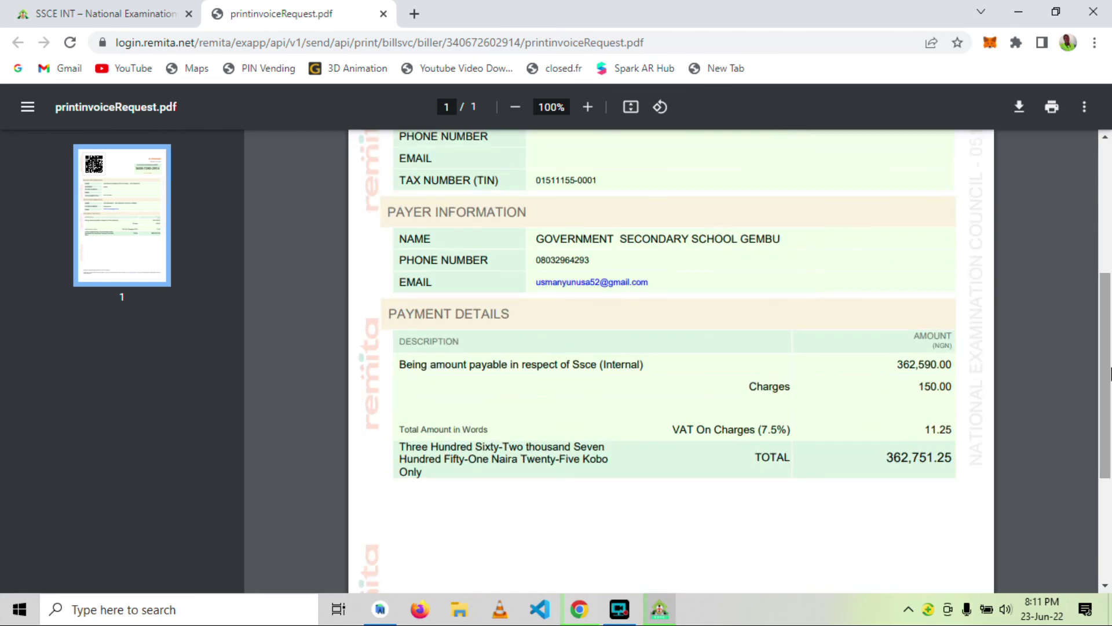